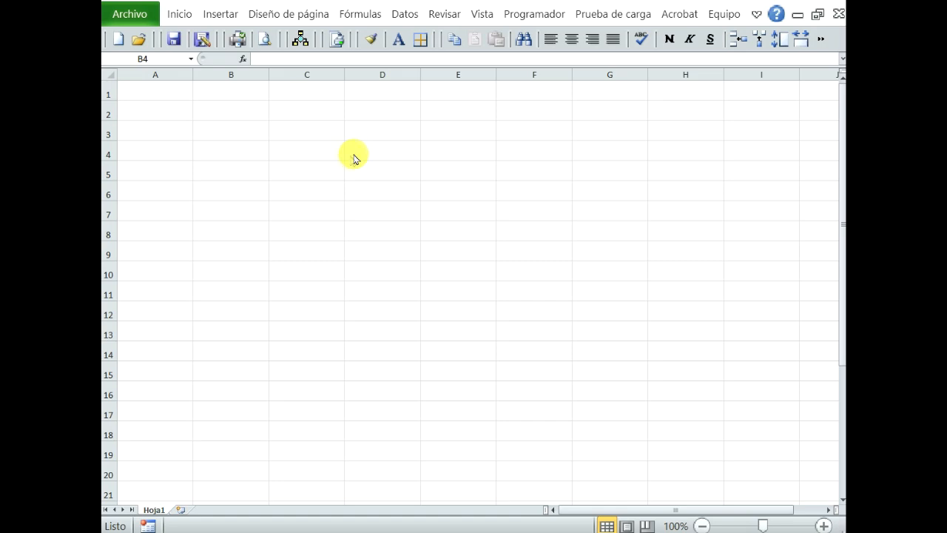
Select the whole columns B, C and D one after another, followed by the whole rows 4 and 6
{"action": "left_click", "coordinate": [234, 73]}
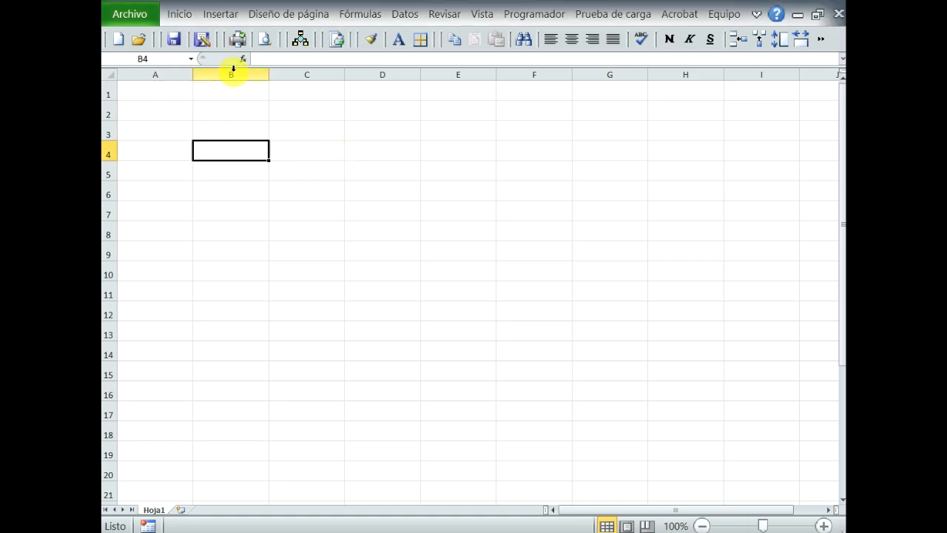
{"action": "left_click", "coordinate": [233, 68]}
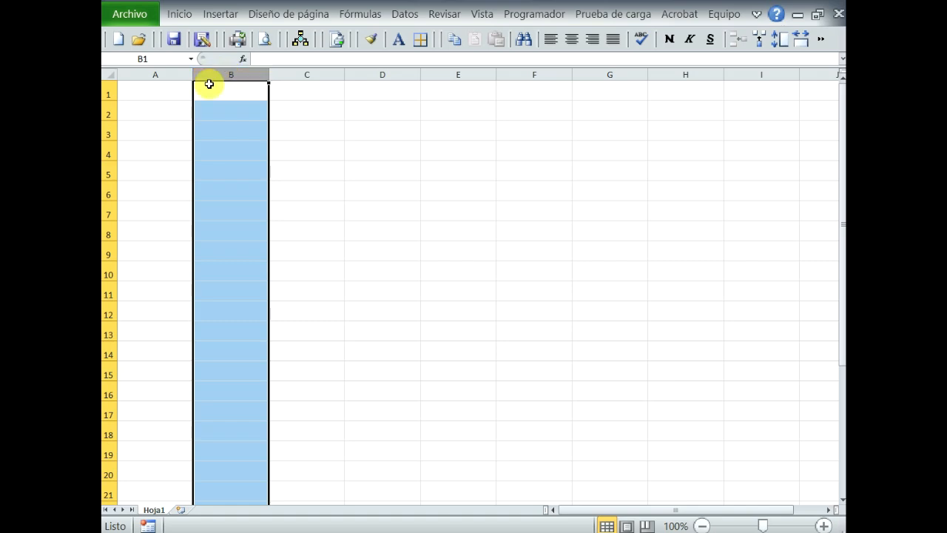
{"action": "left_click", "coordinate": [309, 69]}
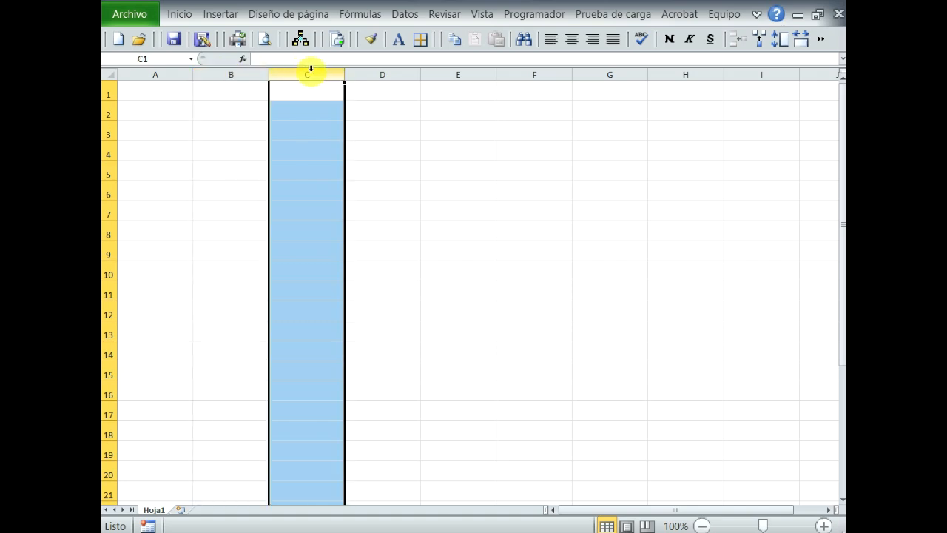
{"action": "left_click", "coordinate": [377, 71]}
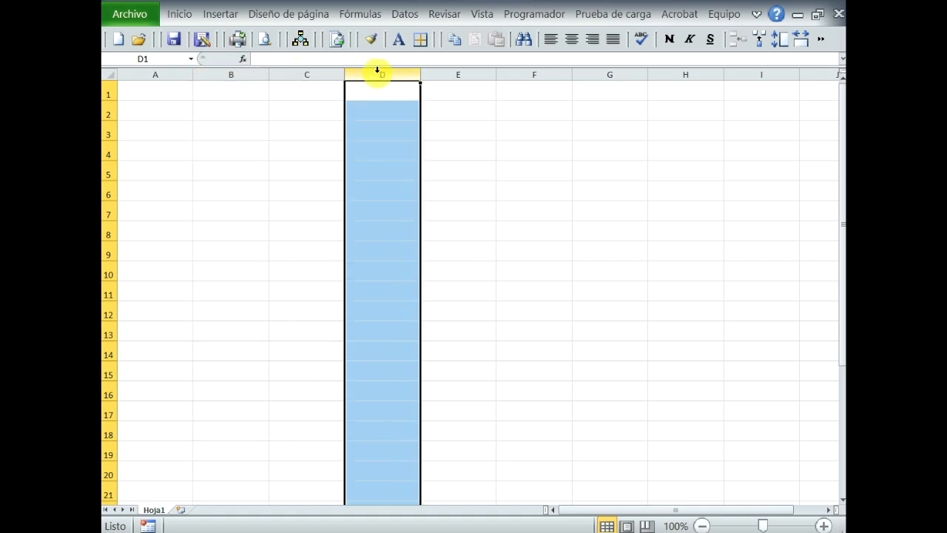
{"action": "left_click", "coordinate": [107, 153]}
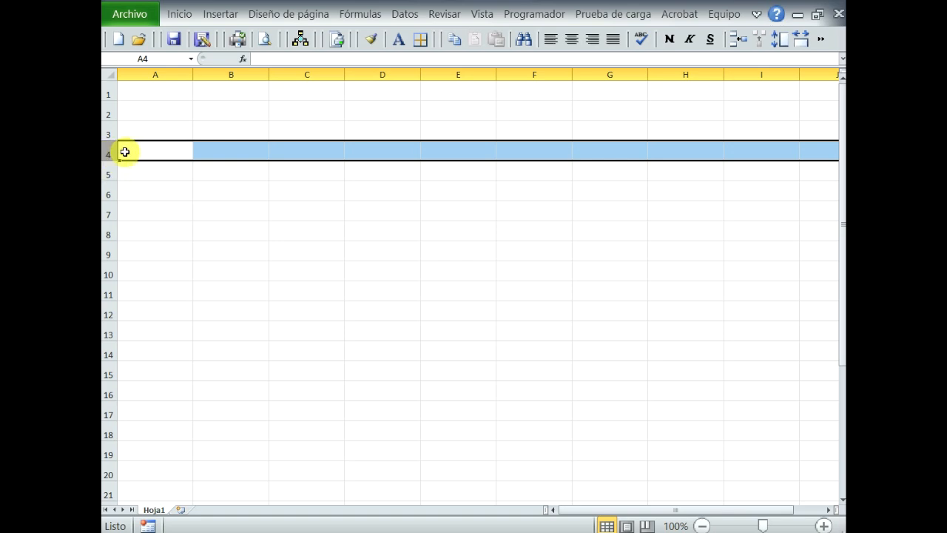
{"action": "left_click", "coordinate": [108, 194]}
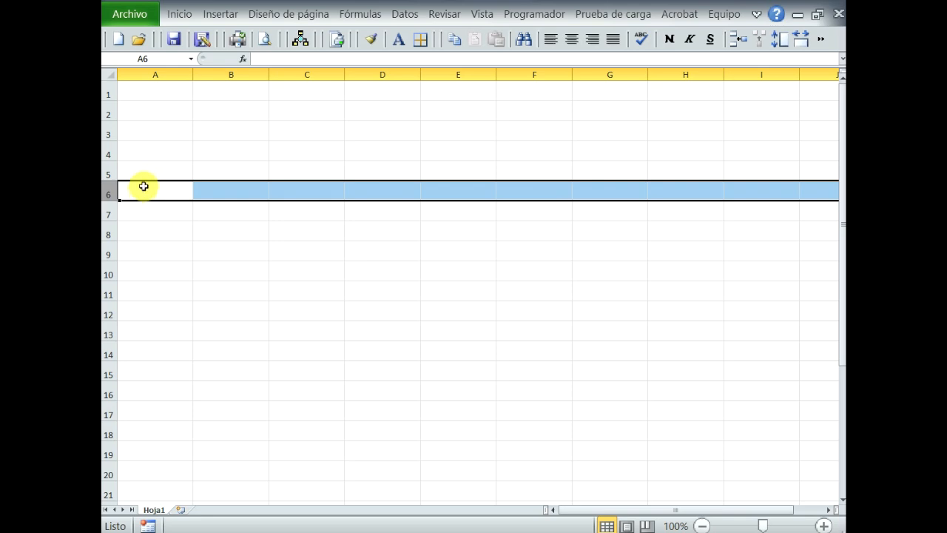
Enter the value 4 in cell C5 and compare its contents with an empty cell below it
{"action": "left_click", "coordinate": [238, 154]}
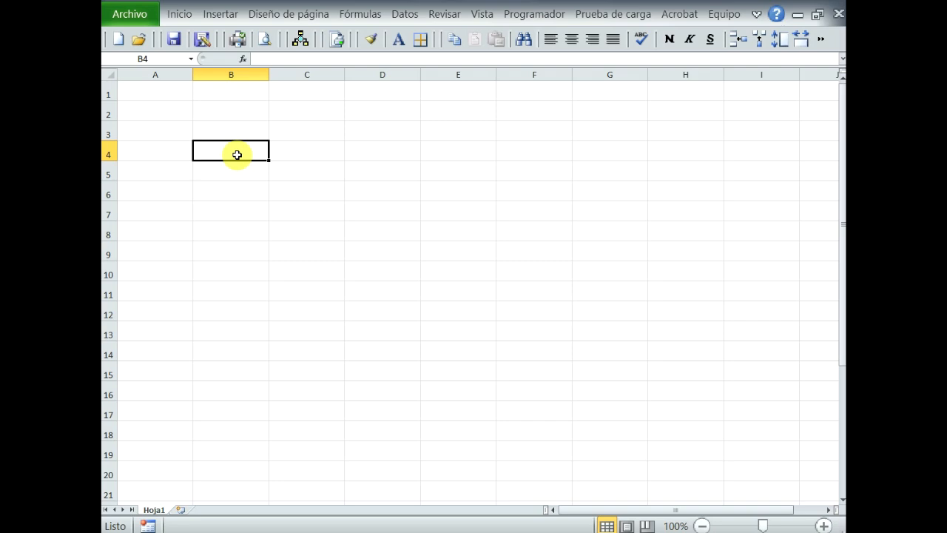
{"action": "left_click", "coordinate": [303, 170]}
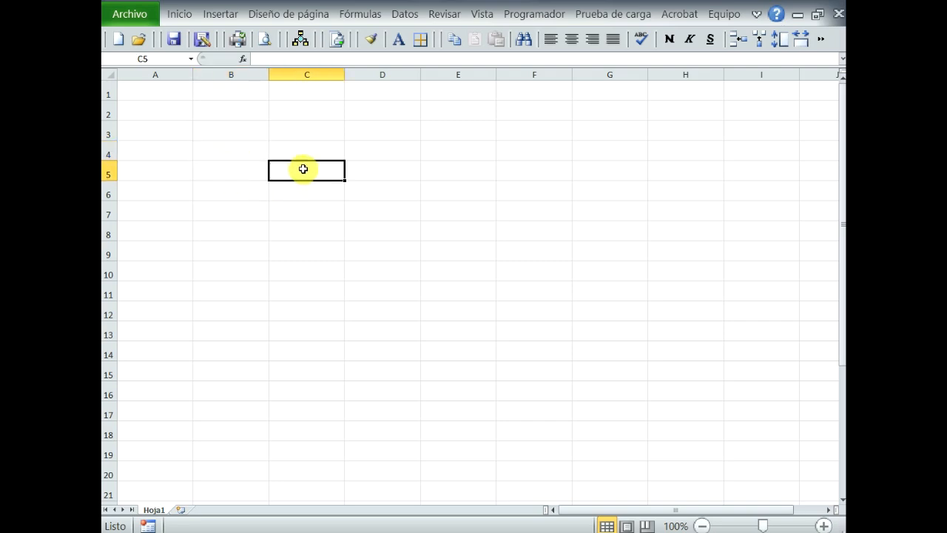
{"action": "type", "text": "4"}
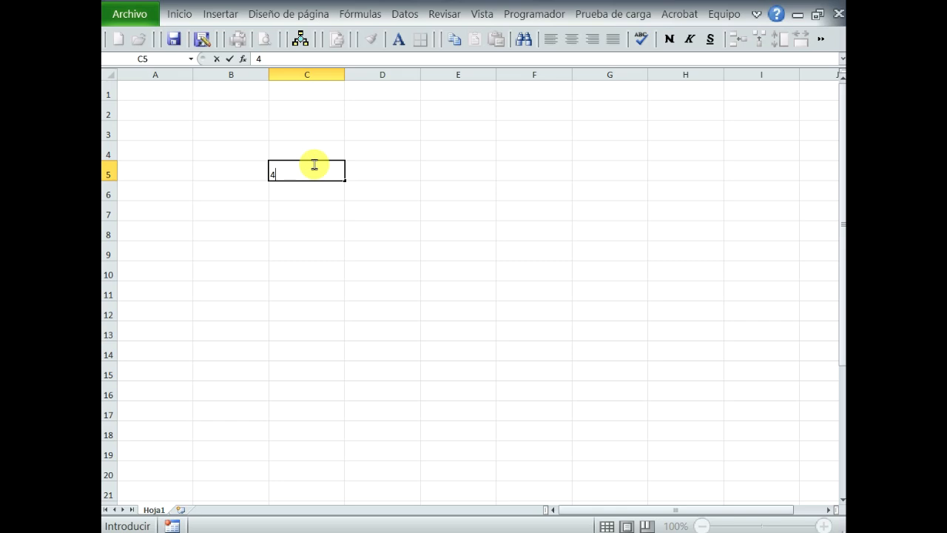
{"action": "key", "text": "ctrl+Return"}
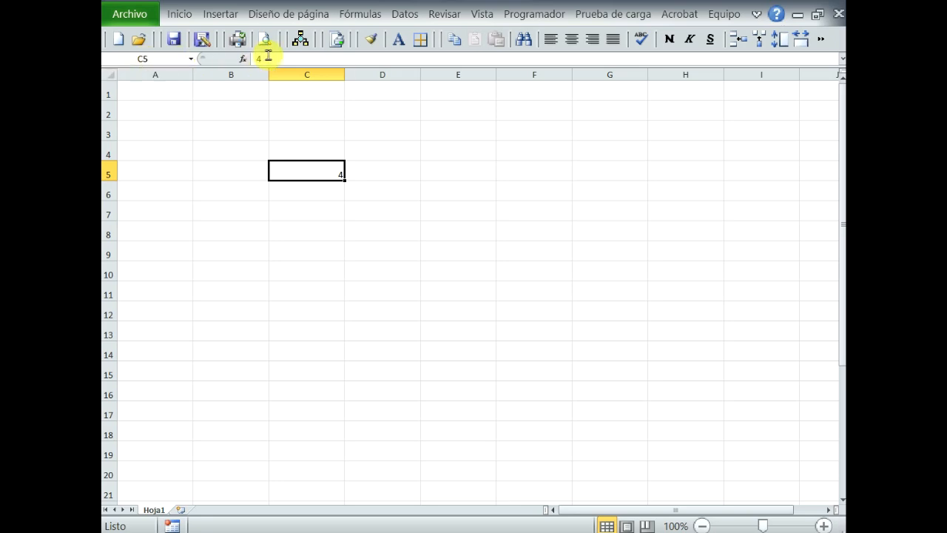
{"action": "left_click", "coordinate": [313, 190]}
{"action": "left_click", "coordinate": [314, 225]}
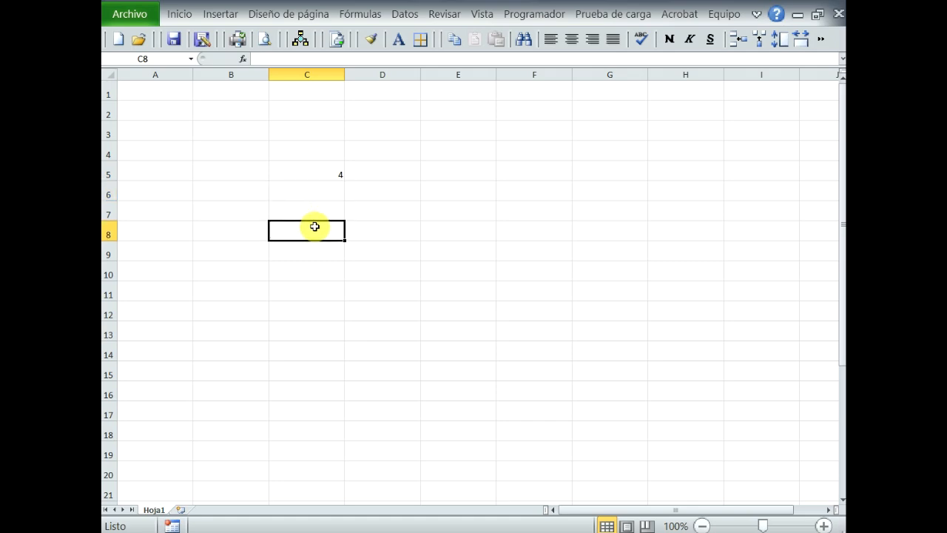
{"action": "left_click", "coordinate": [319, 170]}
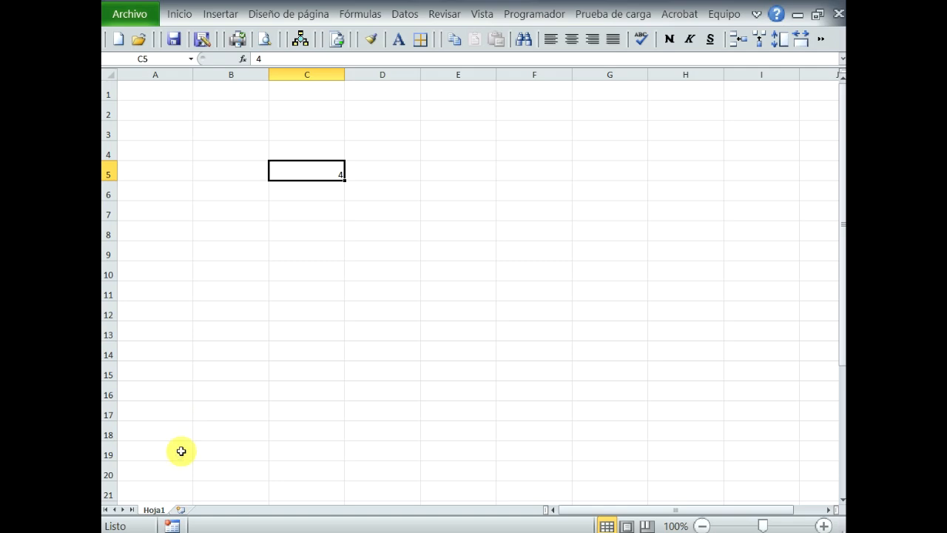
Insert a new worksheet after Hoja1 and delete that new sheet again
{"action": "left_click", "coordinate": [181, 512]}
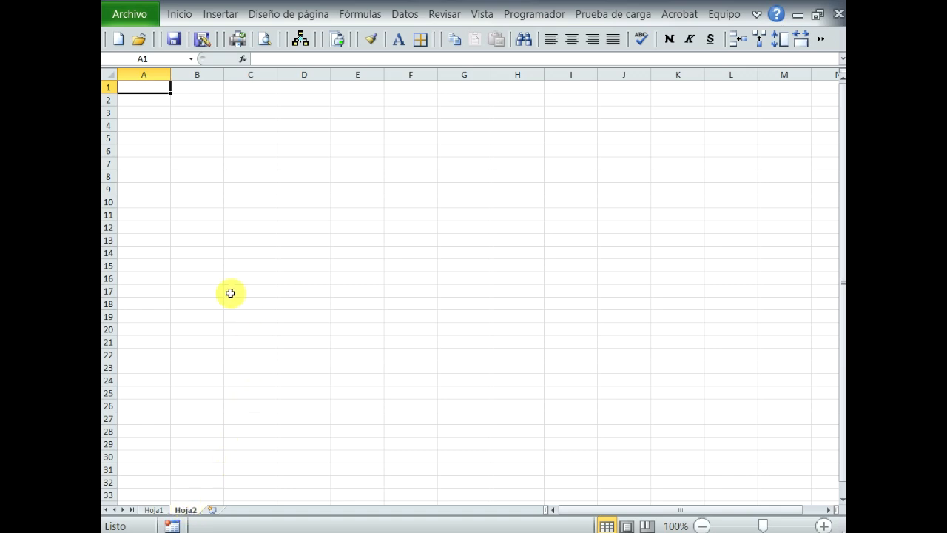
{"action": "right_click", "coordinate": [188, 512]}
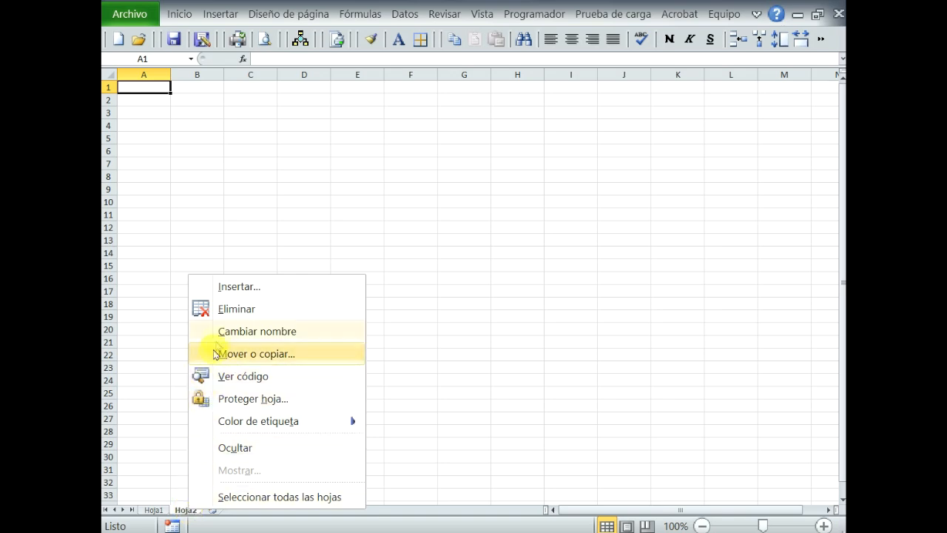
{"action": "left_click", "coordinate": [228, 308]}
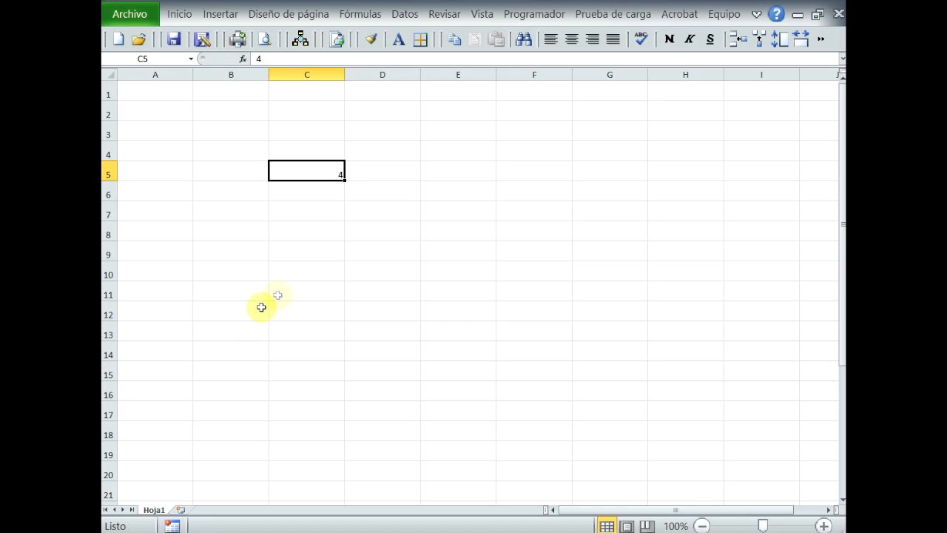
Clear the value in cell C5 and enter 1, 2 and 3 in cells B3 to B5
{"action": "left_click", "coordinate": [316, 211]}
{"action": "left_click", "coordinate": [319, 169]}
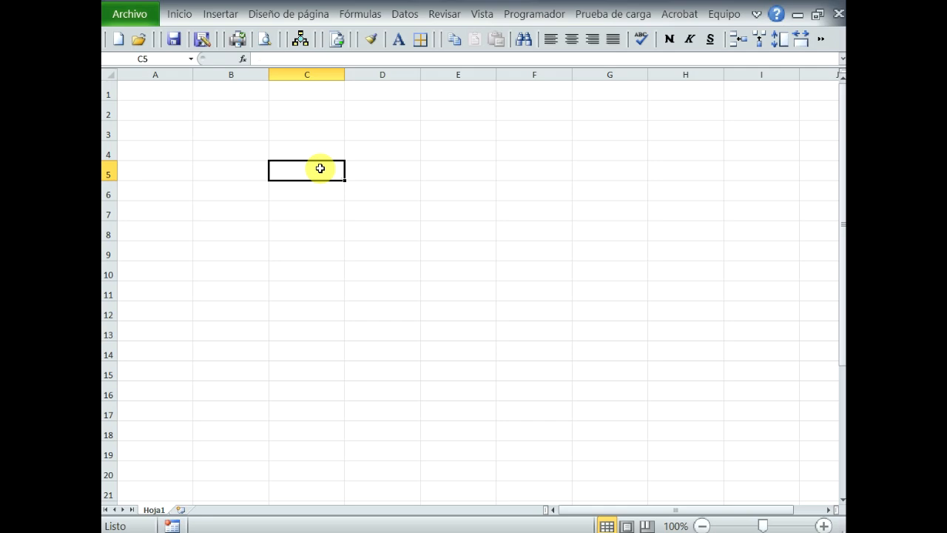
{"action": "left_click", "coordinate": [241, 132]}
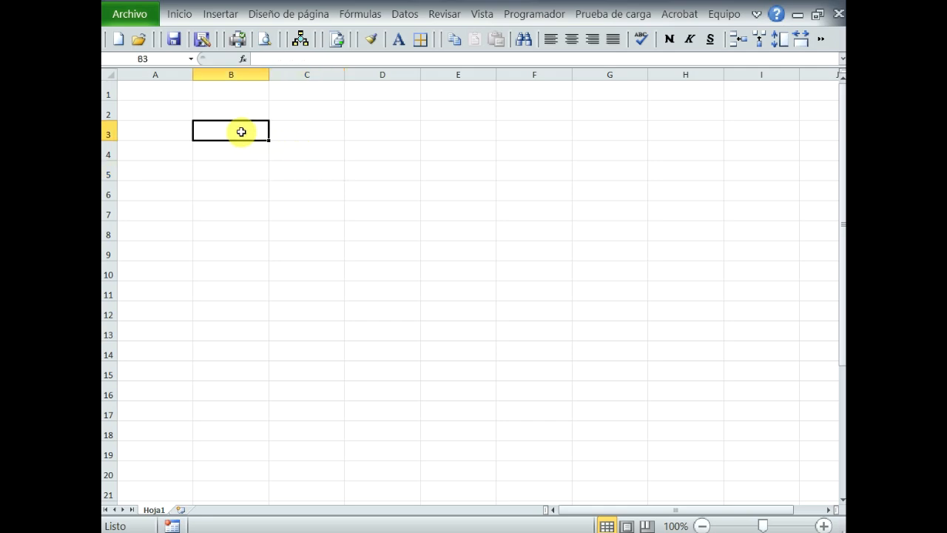
{"action": "type", "text": "1"}
{"action": "key", "text": "Return"}
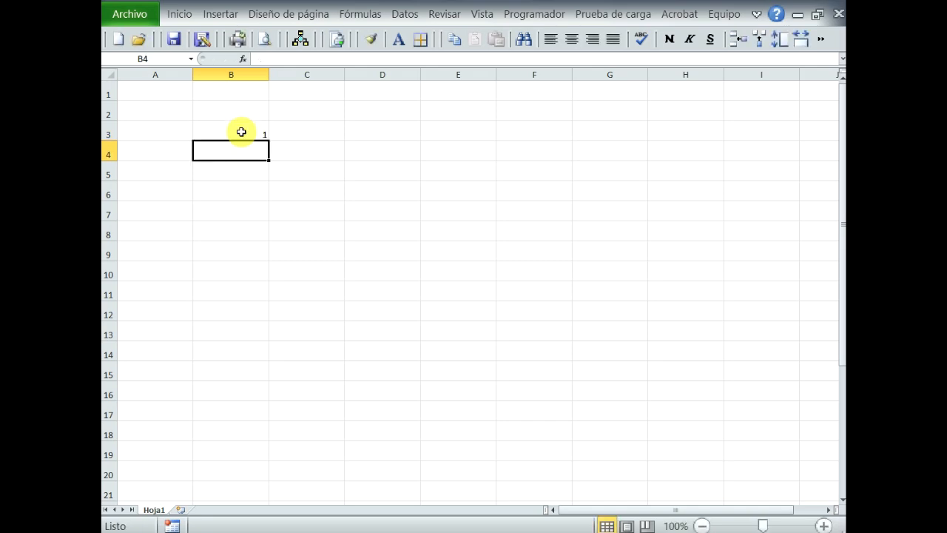
{"action": "type", "text": "2"}
{"action": "key", "text": "Return"}
{"action": "type", "text": "3"}
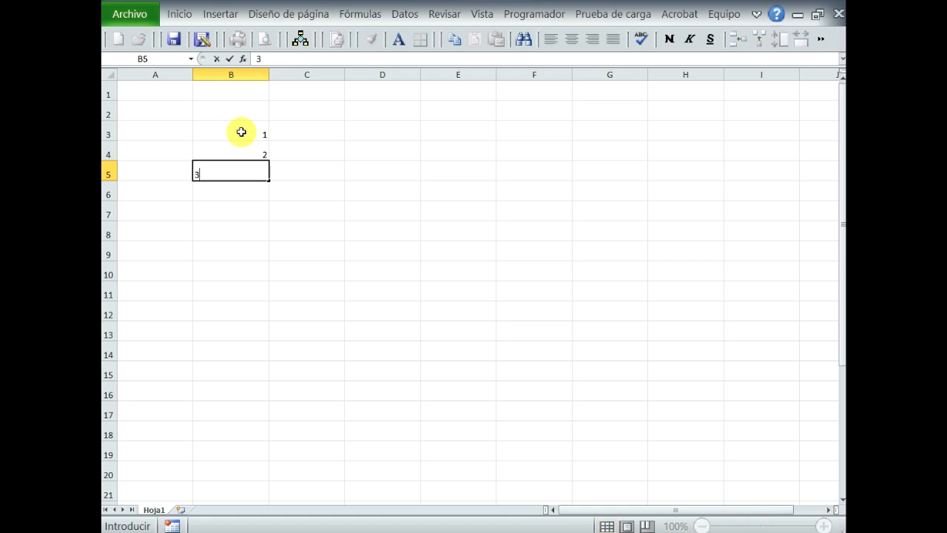
{"action": "key", "text": "Return"}
{"action": "key", "text": "Down"}
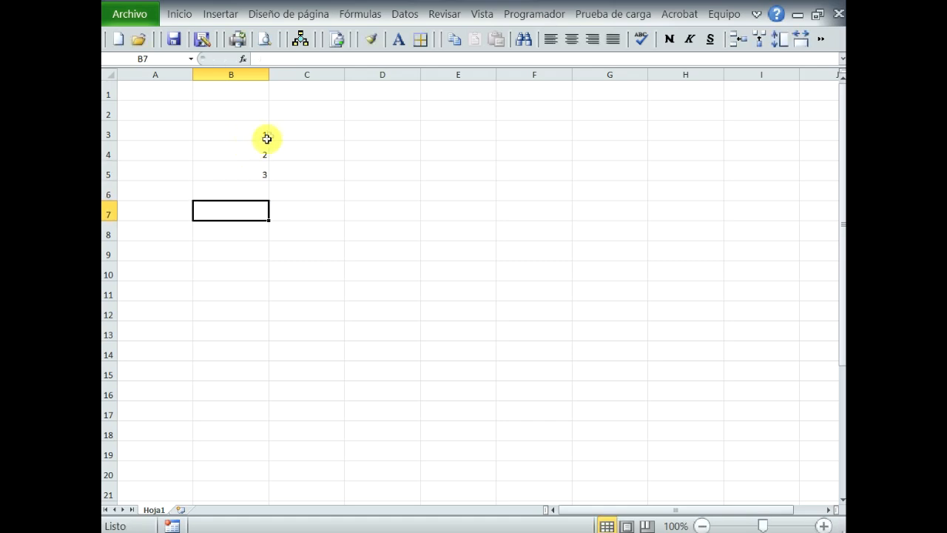
Extend the number series in B3:B5 down to cell B14 with autofill, so it runs up to 12
{"action": "left_click", "coordinate": [242, 130]}
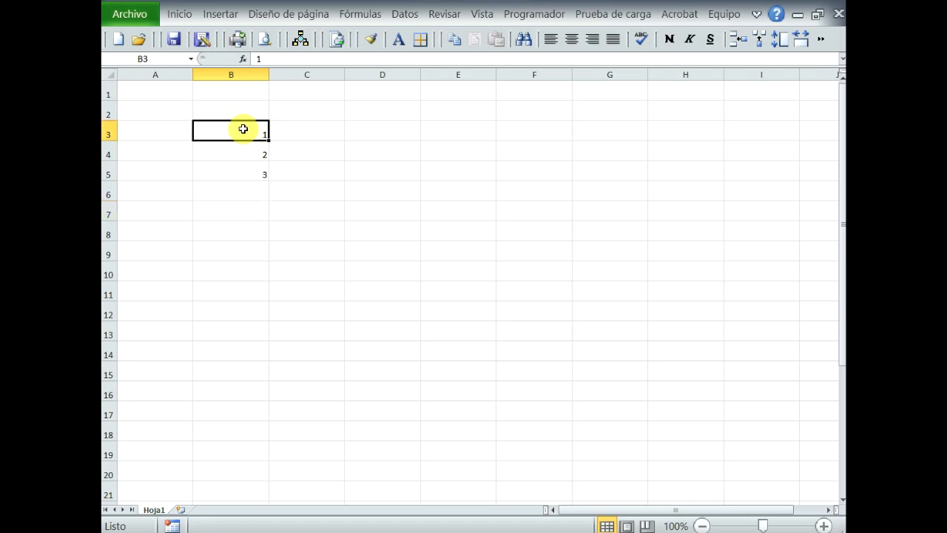
{"action": "left_click_drag", "start_coordinate": [241, 131], "coordinate": [240, 163]}
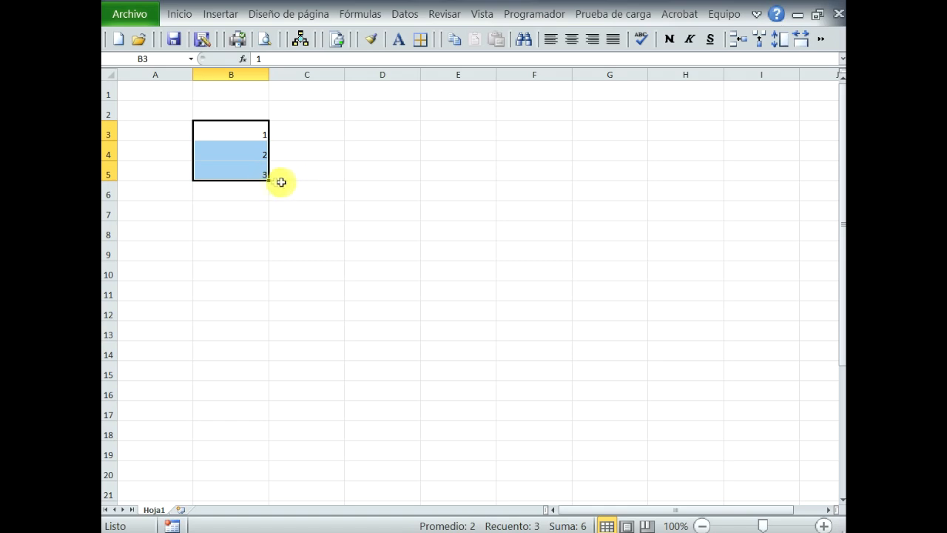
{"action": "left_click_drag", "start_coordinate": [268, 181], "coordinate": [252, 358]}
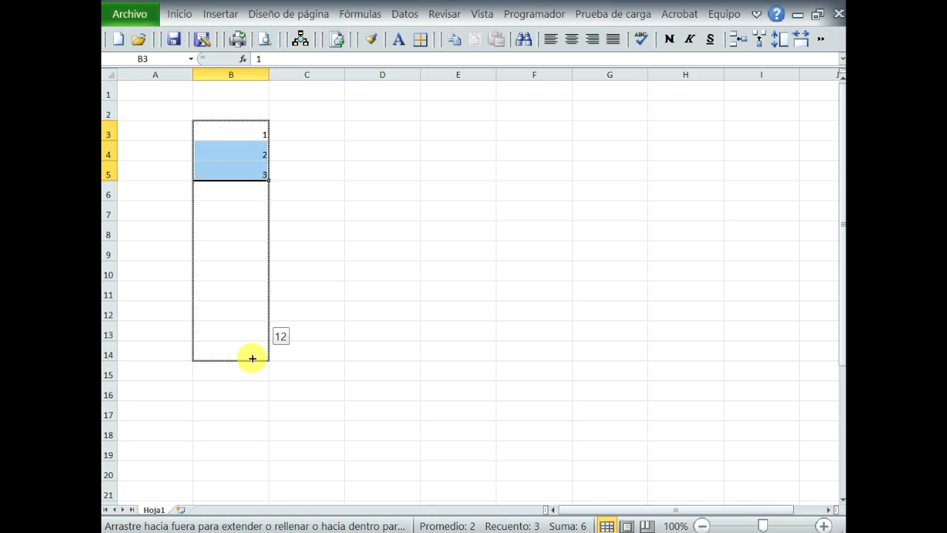
{"action": "left_click_drag", "start_coordinate": [252, 359], "coordinate": [250, 356]}
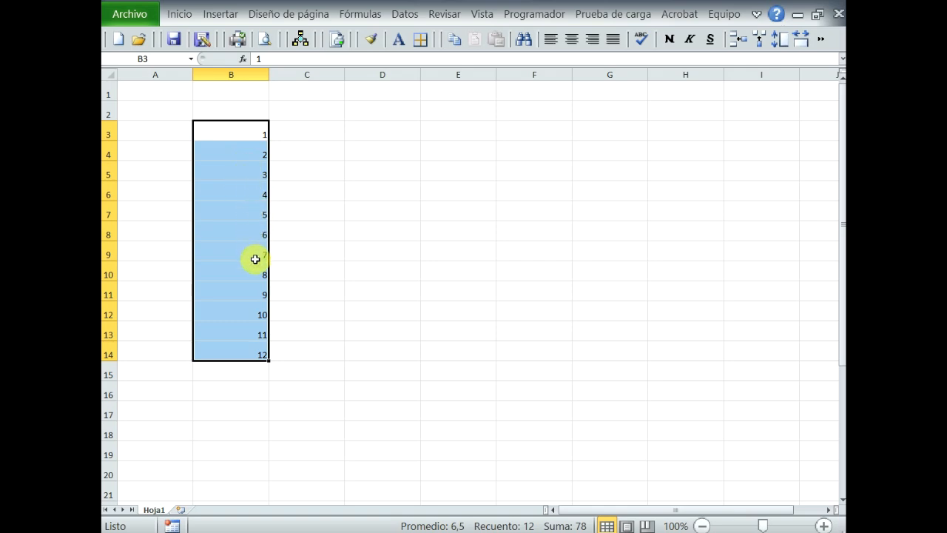
{"action": "left_click", "coordinate": [333, 232]}
{"action": "left_click", "coordinate": [392, 233]}
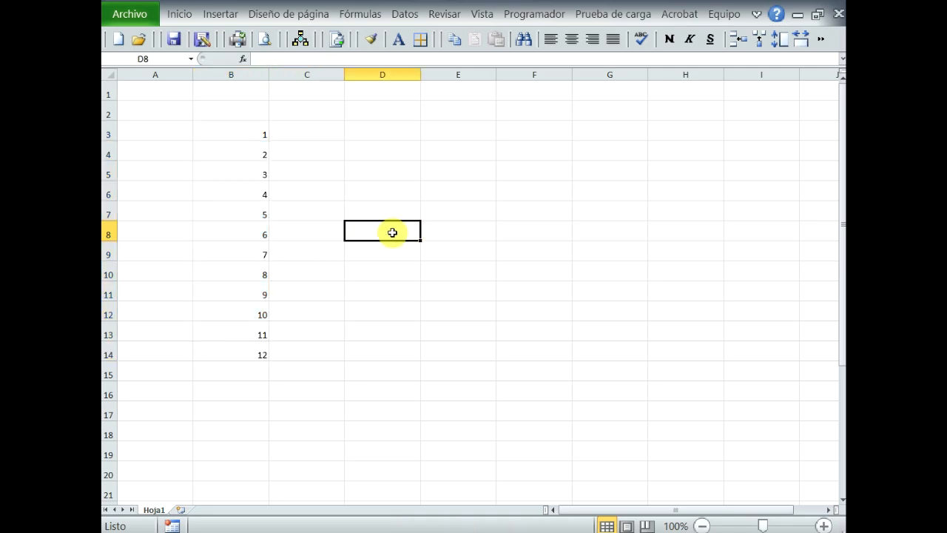
Clear the whole number series from the range B3:B14
{"action": "left_click_drag", "start_coordinate": [245, 128], "coordinate": [232, 356]}
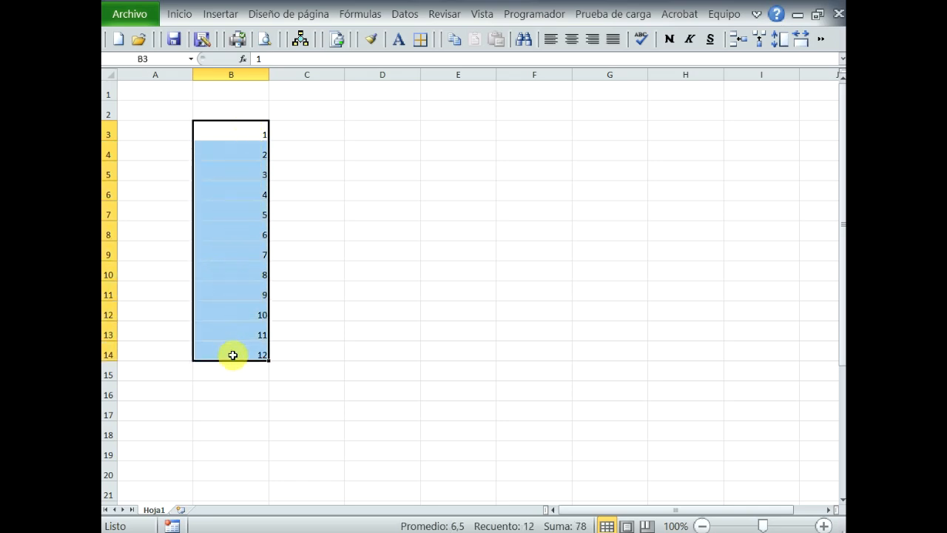
{"action": "key", "text": "Delete"}
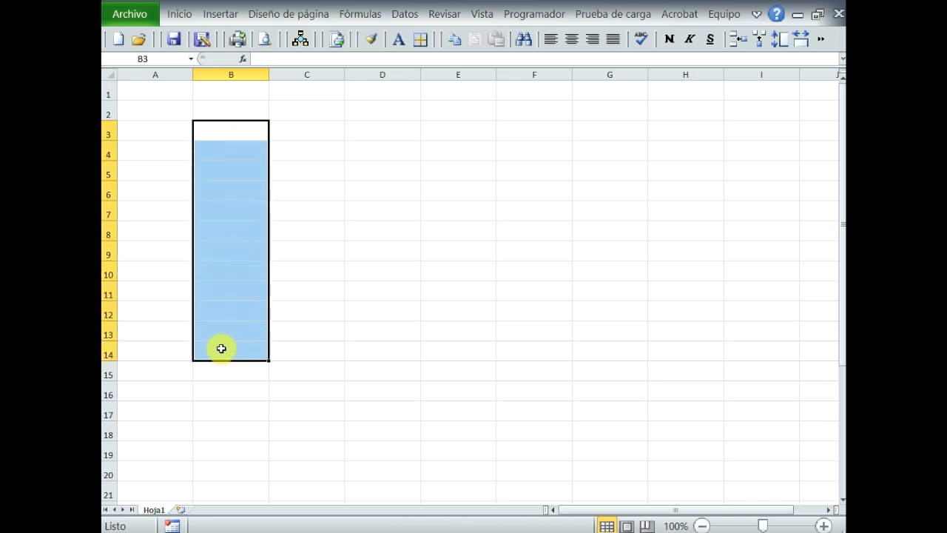
{"action": "left_click", "coordinate": [303, 163]}
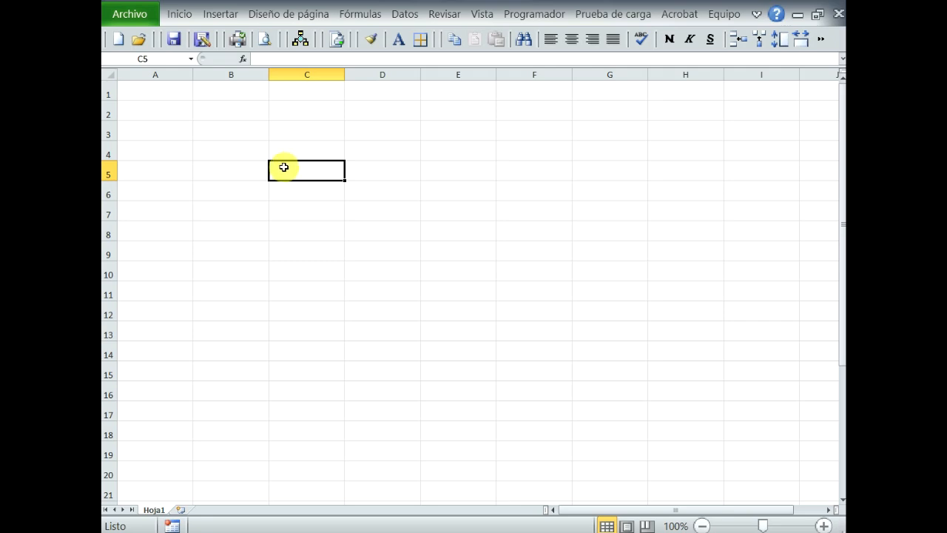
Enter 2 in cell B4 and 3 in cell C4, and check the contents of both cells
{"action": "left_click", "coordinate": [230, 149]}
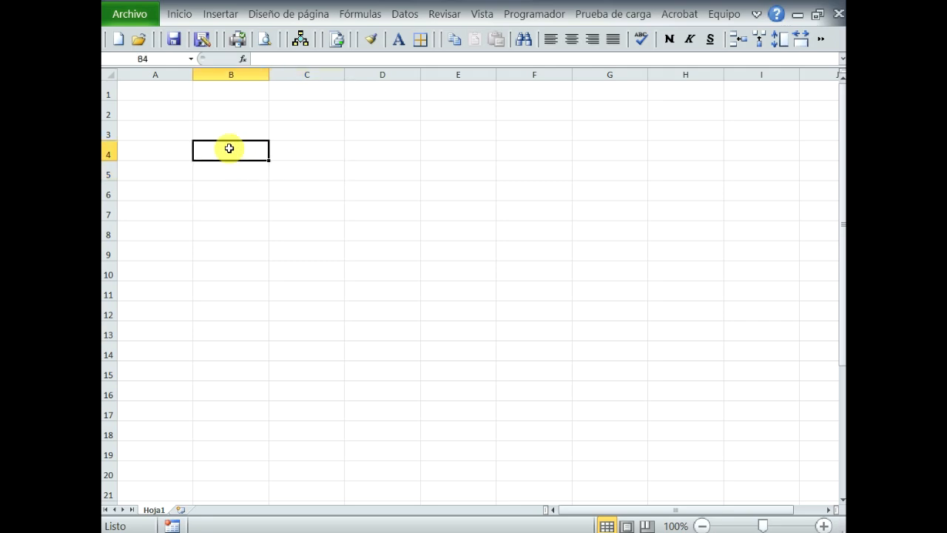
{"action": "type", "text": "2"}
{"action": "key", "text": "ctrl+Return"}
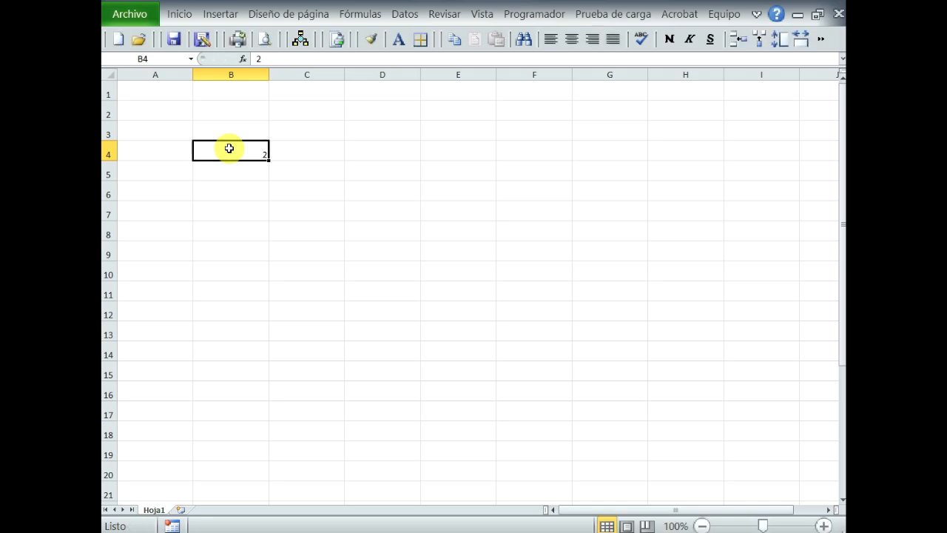
{"action": "left_click", "coordinate": [298, 149]}
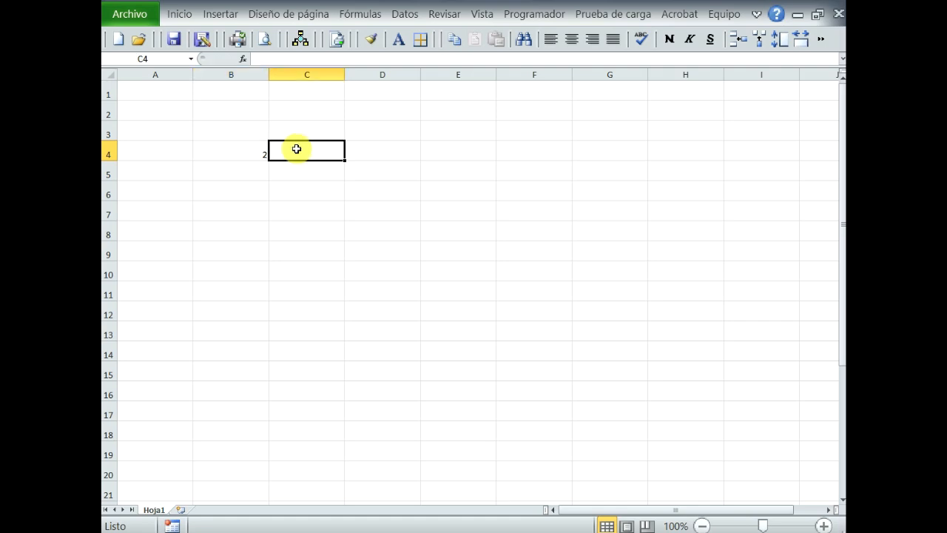
{"action": "type", "text": "3"}
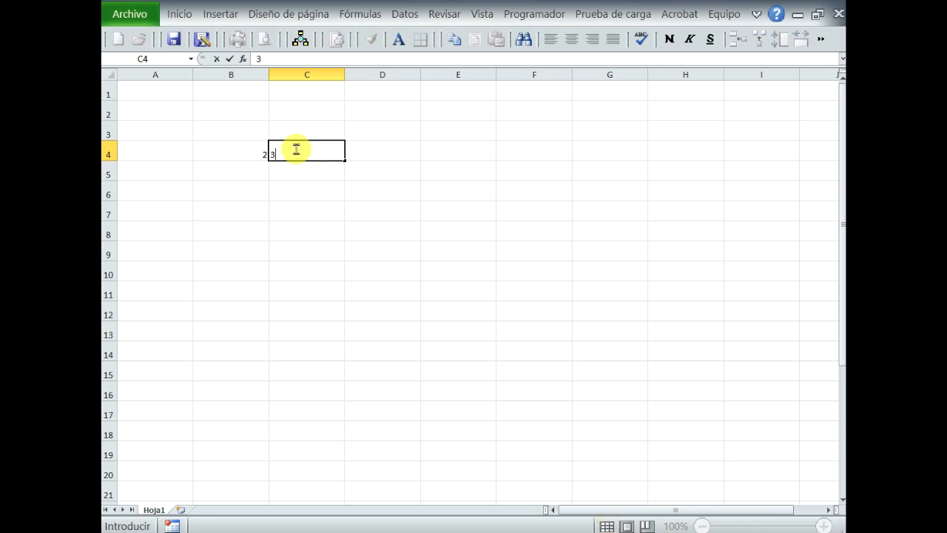
{"action": "key", "text": "ctrl+Return"}
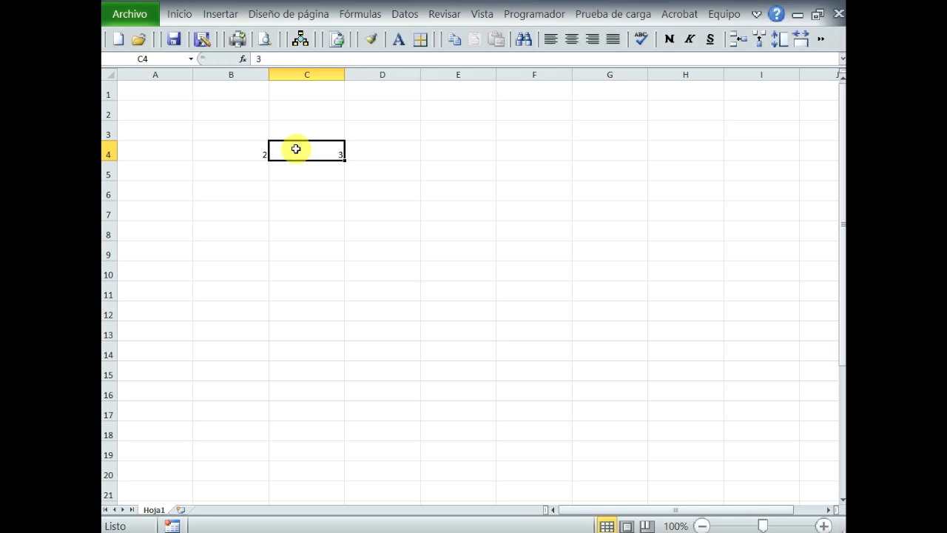
{"action": "left_click", "coordinate": [241, 151]}
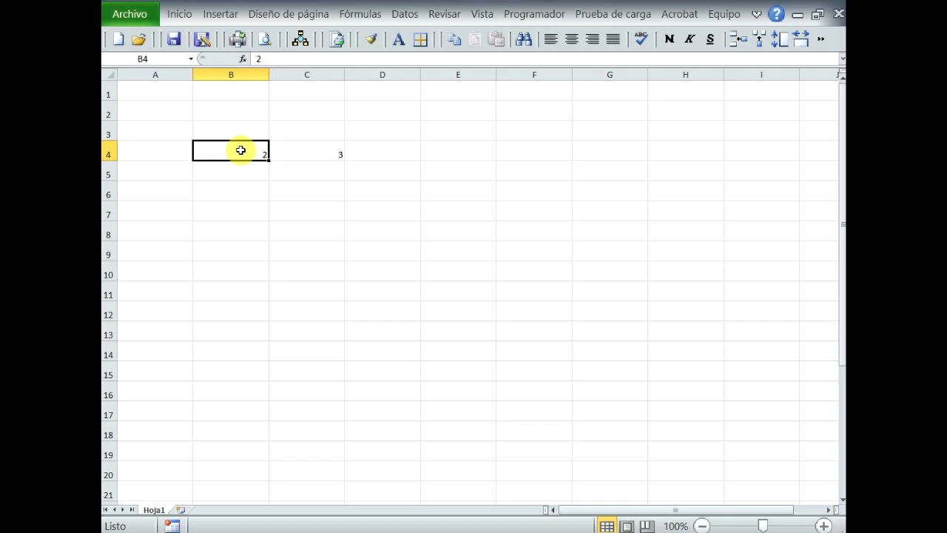
{"action": "left_click", "coordinate": [313, 151]}
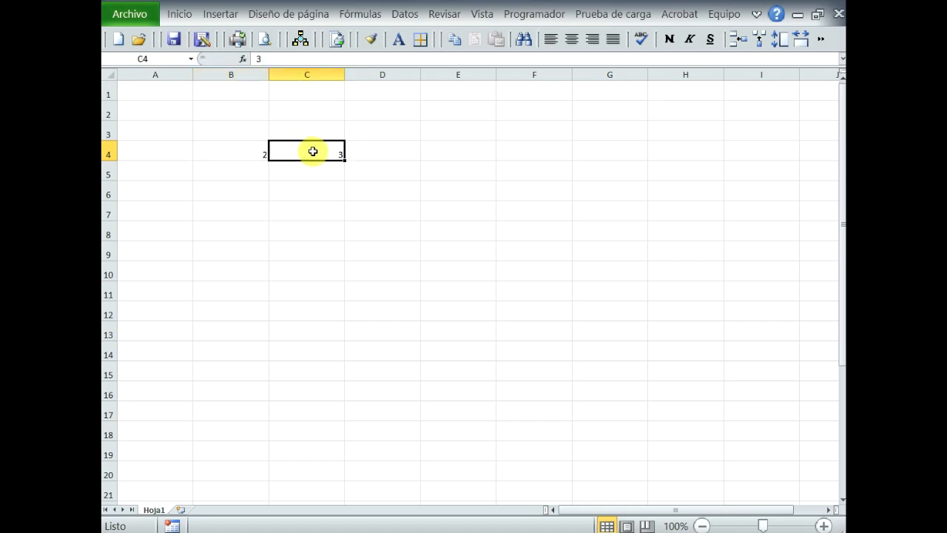
Enter the formula +B4*C4 in cell D4 to multiply the values in cells B4 and C4
{"action": "left_click", "coordinate": [386, 149]}
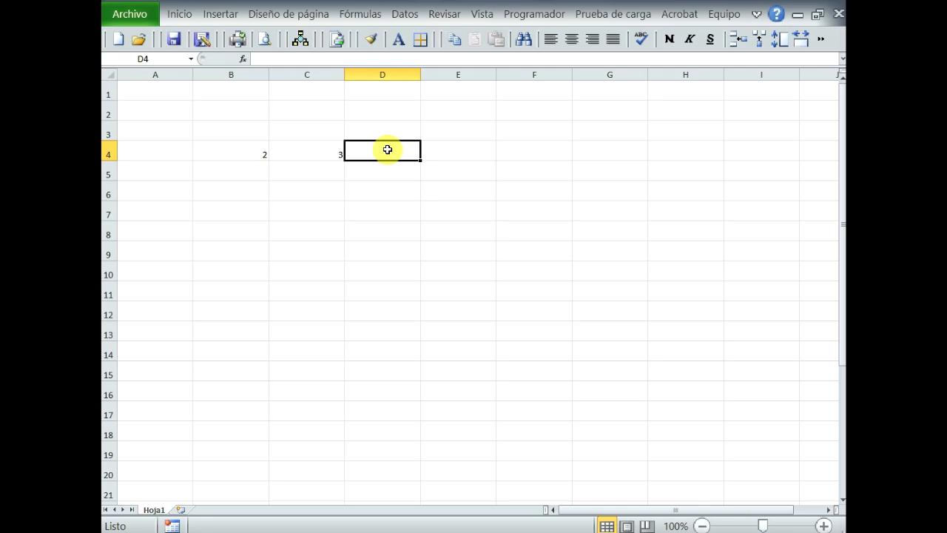
{"action": "type", "text": "+"}
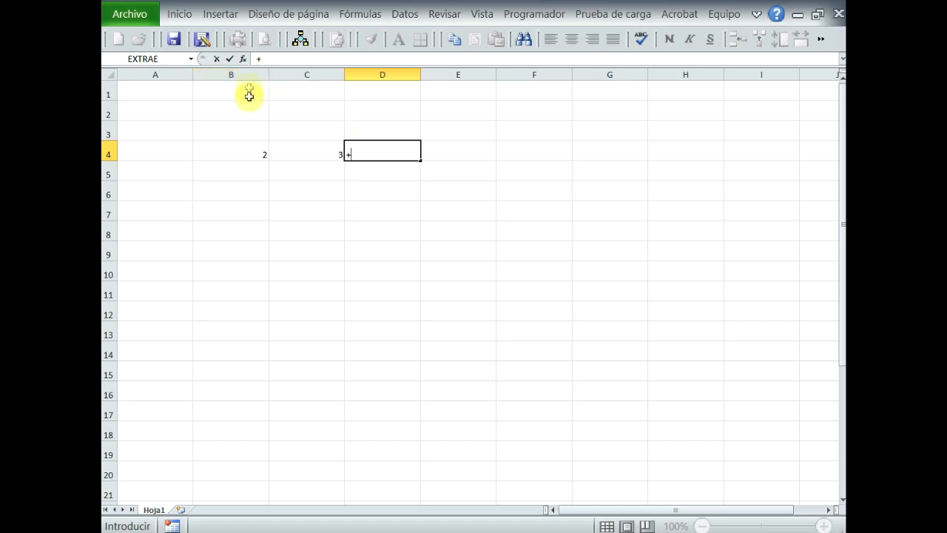
{"action": "left_click", "coordinate": [236, 152]}
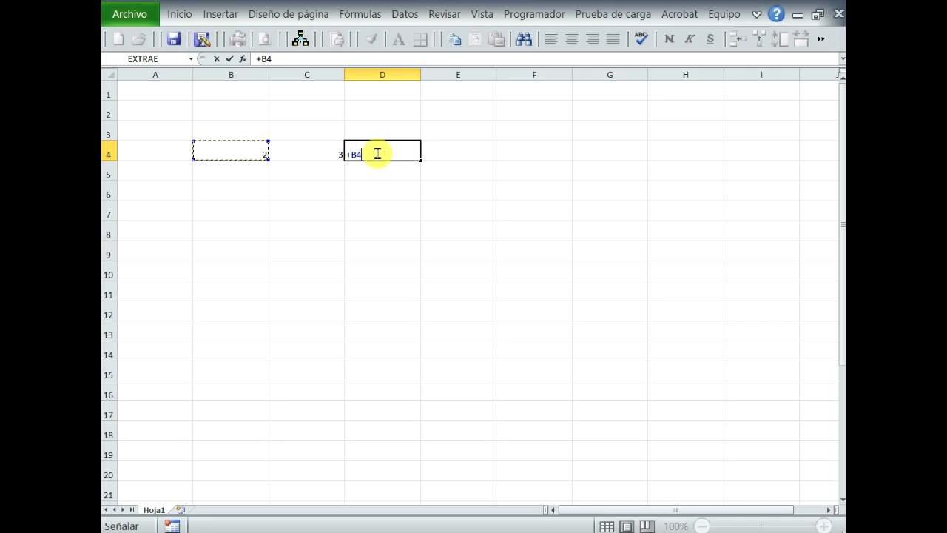
{"action": "type", "text": "*"}
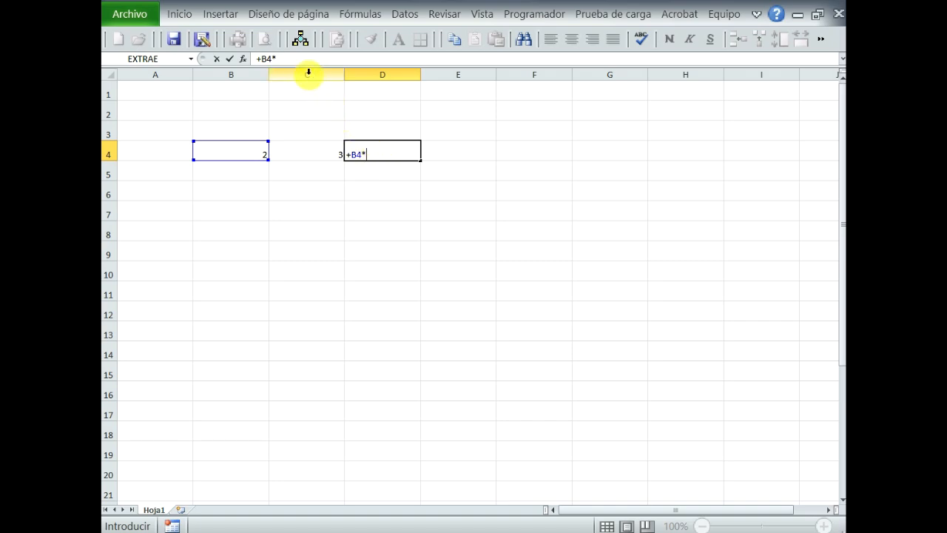
{"action": "left_click", "coordinate": [314, 151]}
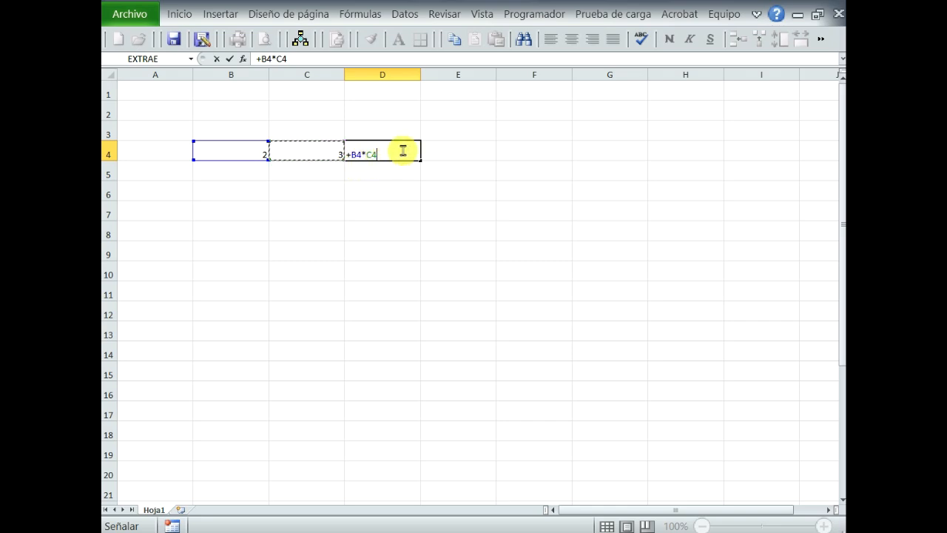
{"action": "key", "text": "Return"}
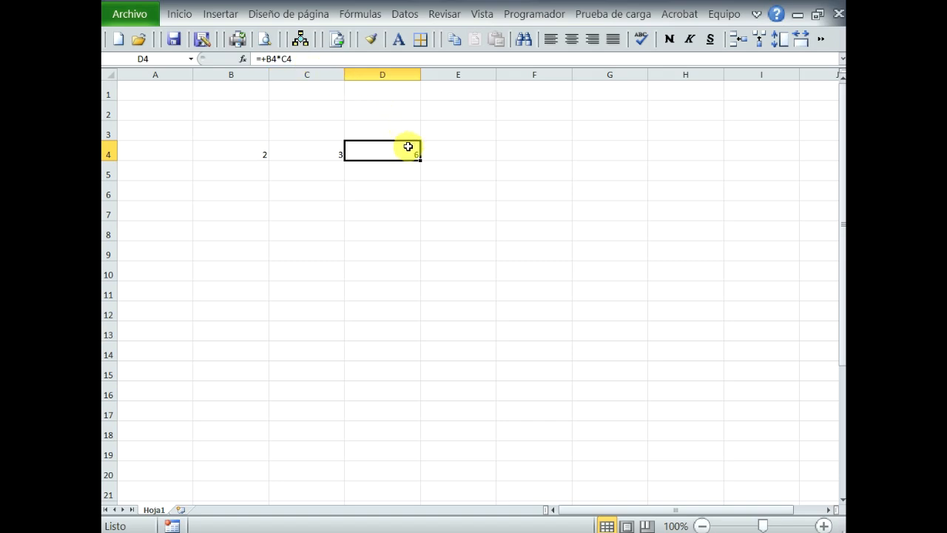
Enter 4 in cell B5 and 5 in cell C5
{"action": "left_click", "coordinate": [244, 168]}
{"action": "type", "text": "4"}
{"action": "key", "text": "Tab"}
{"action": "type", "text": "5"}
{"action": "key", "text": "Tab"}
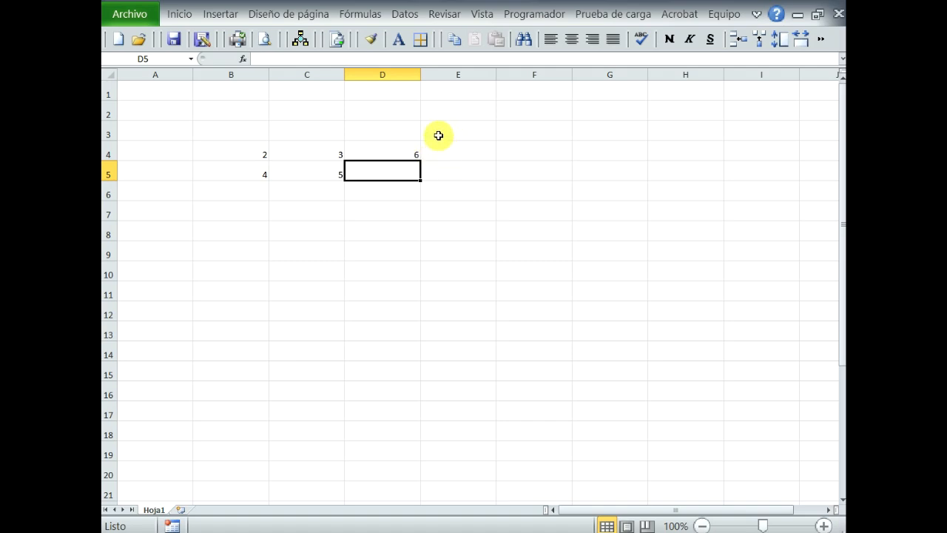
Copy the multiplication formula from cell D4 into cell D5
{"action": "left_click", "coordinate": [391, 152]}
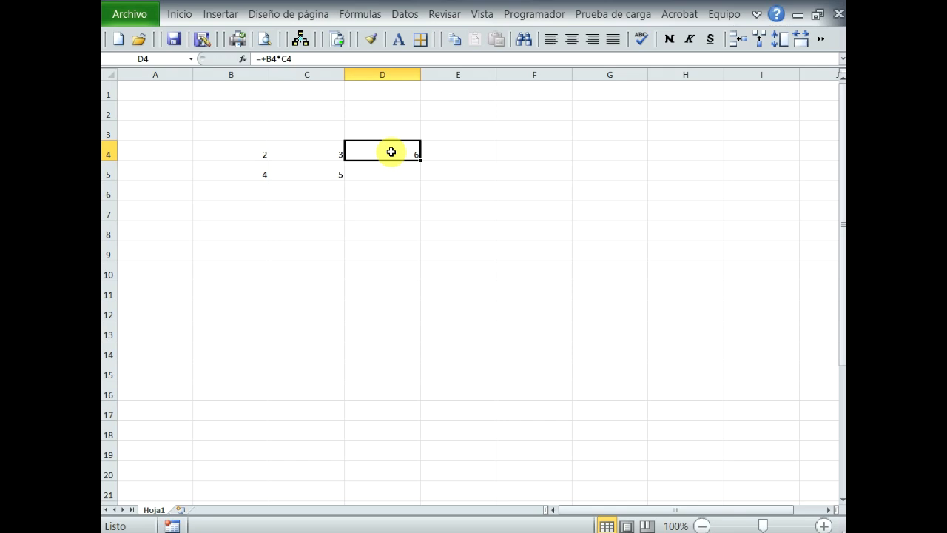
{"action": "key", "text": "ctrl+c"}
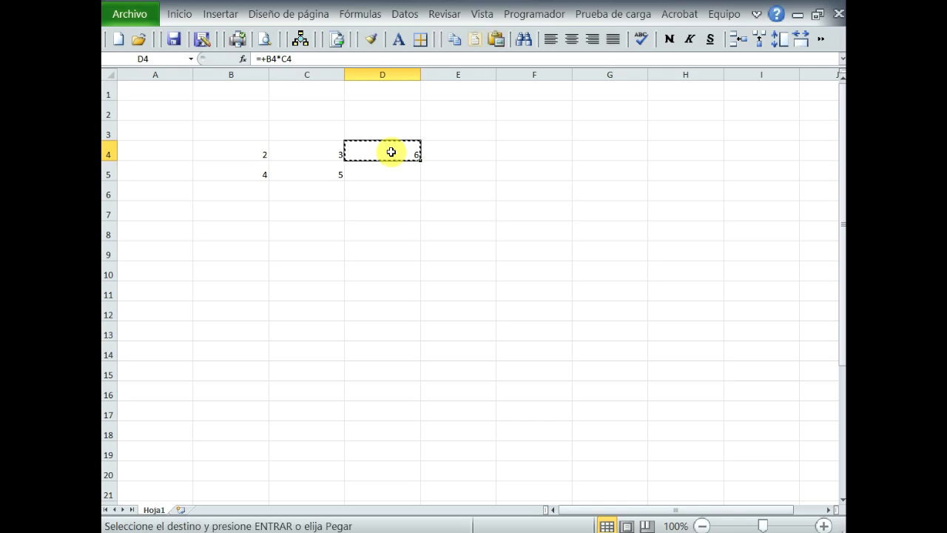
{"action": "left_click", "coordinate": [390, 172]}
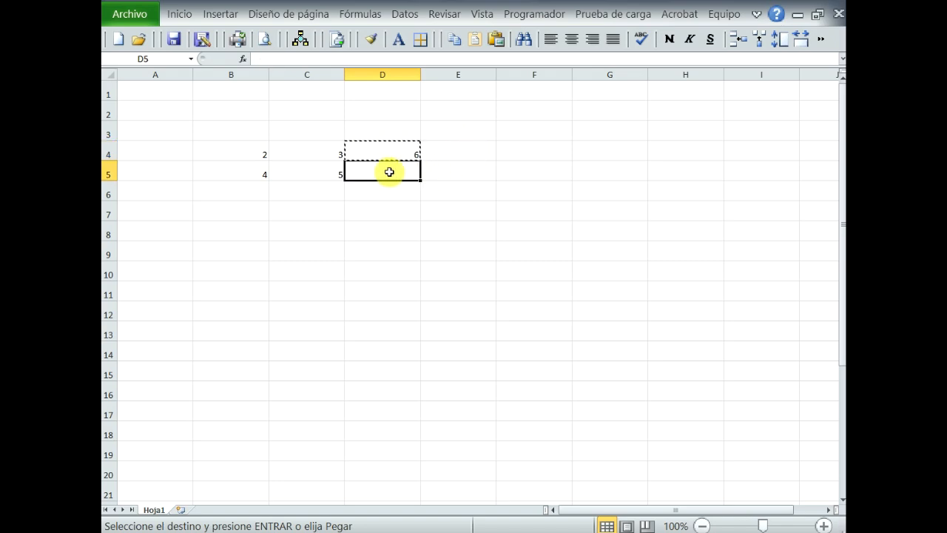
{"action": "key", "text": "ctrl+v"}
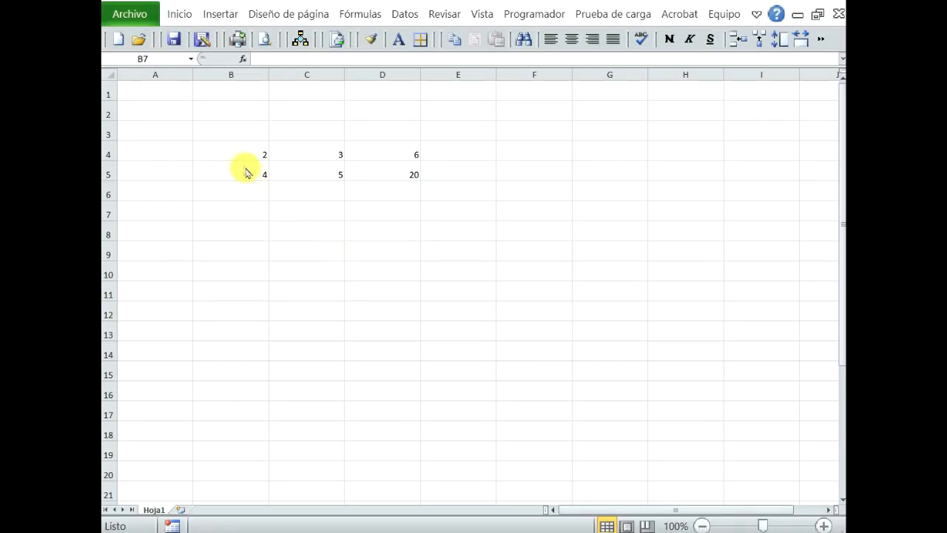
Clear the contents of the range B4:D5
{"action": "left_click_drag", "start_coordinate": [242, 153], "coordinate": [376, 171]}
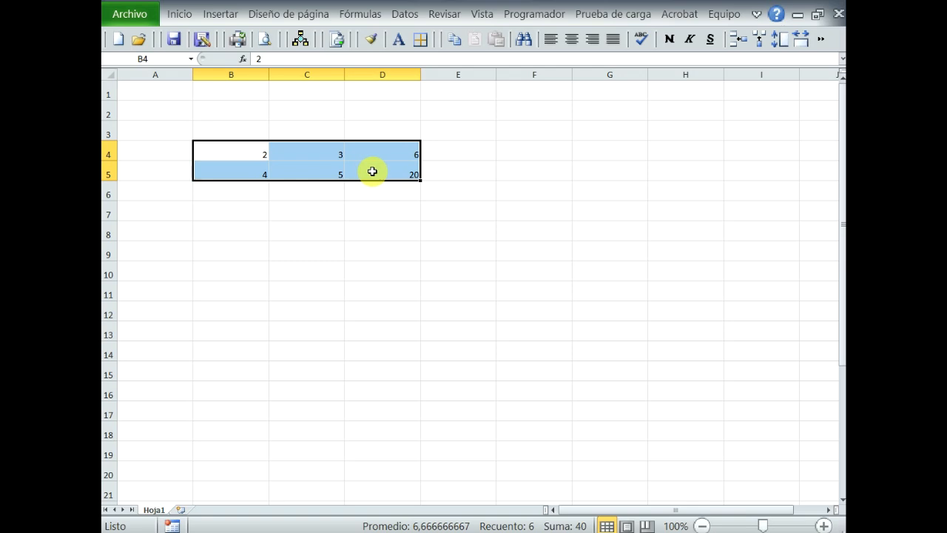
{"action": "right_click", "coordinate": [369, 168]}
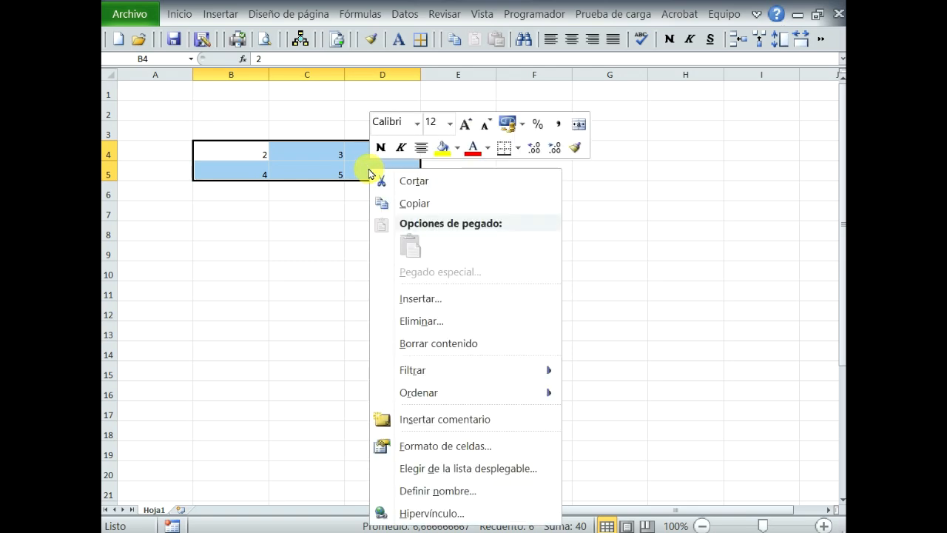
{"action": "left_click", "coordinate": [426, 345]}
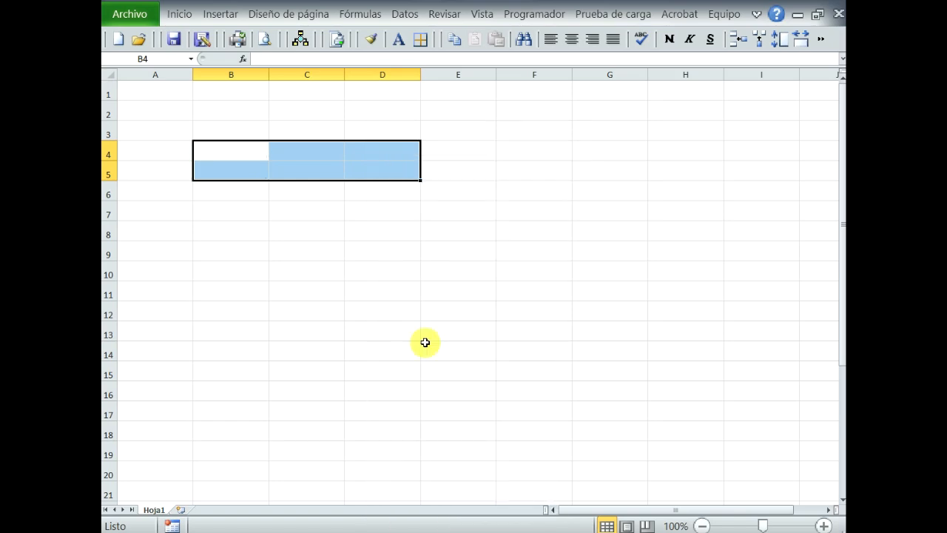
{"action": "left_click", "coordinate": [316, 213]}
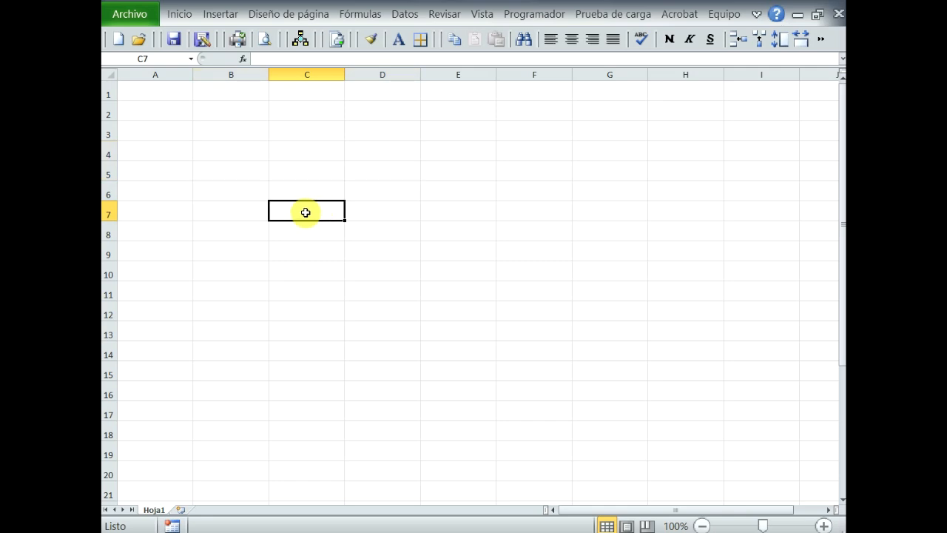
Enter the values 2, 3 and 5 in cells B5, C5 and D5
{"action": "left_click", "coordinate": [250, 172]}
{"action": "type", "text": "2"}
{"action": "key", "text": "Tab"}
{"action": "type", "text": "3"}
{"action": "key", "text": "Tab"}
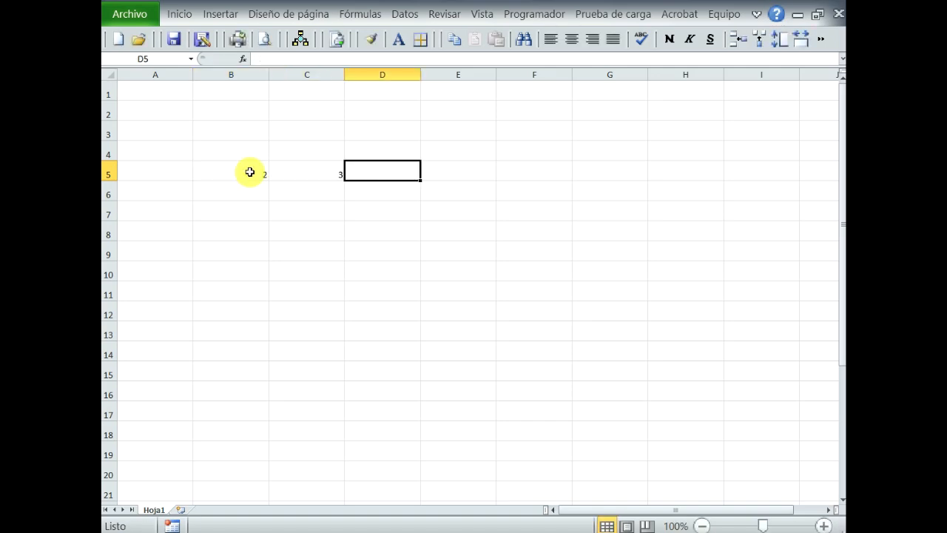
{"action": "type", "text": "5"}
{"action": "key", "text": "Tab"}
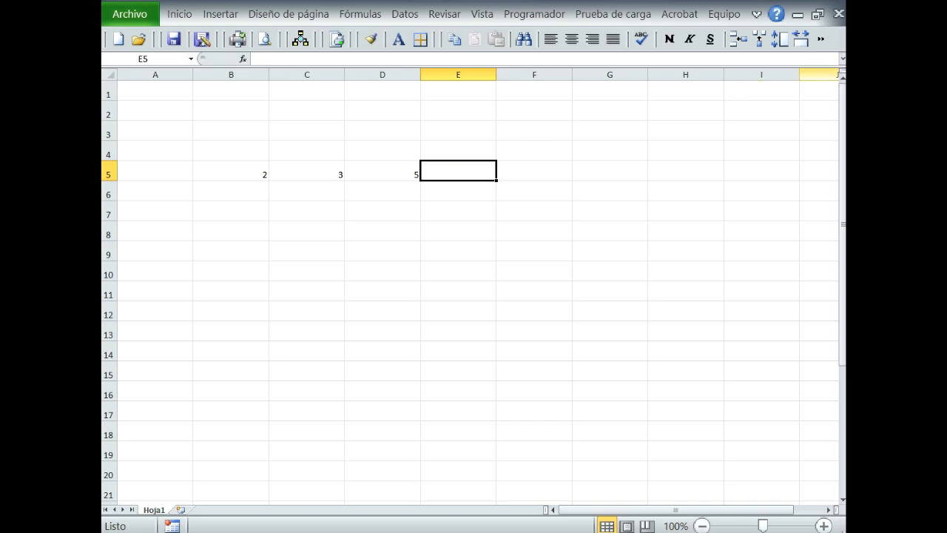
Enter the formula +B5+C5+D5 in cell E5 to add the three values in row 5
{"action": "type", "text": "+"}
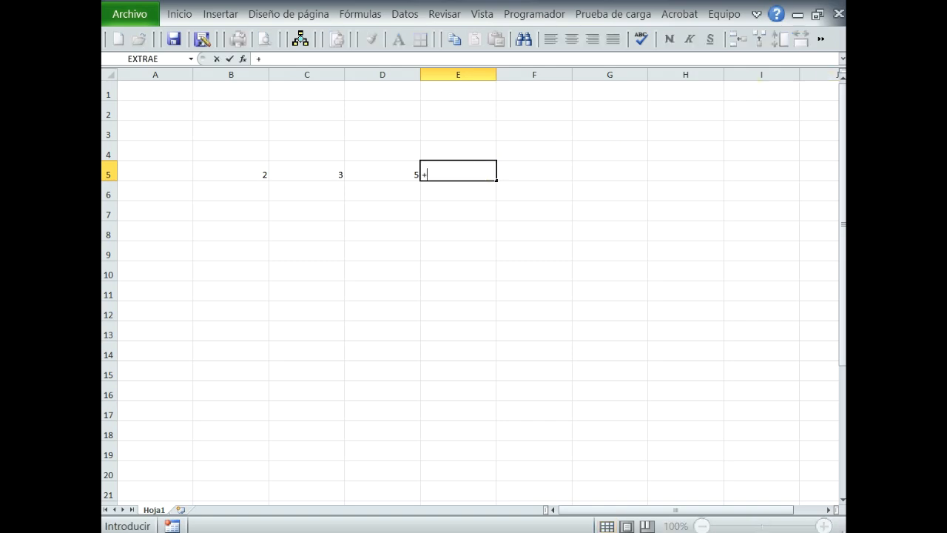
{"action": "left_click", "coordinate": [239, 170]}
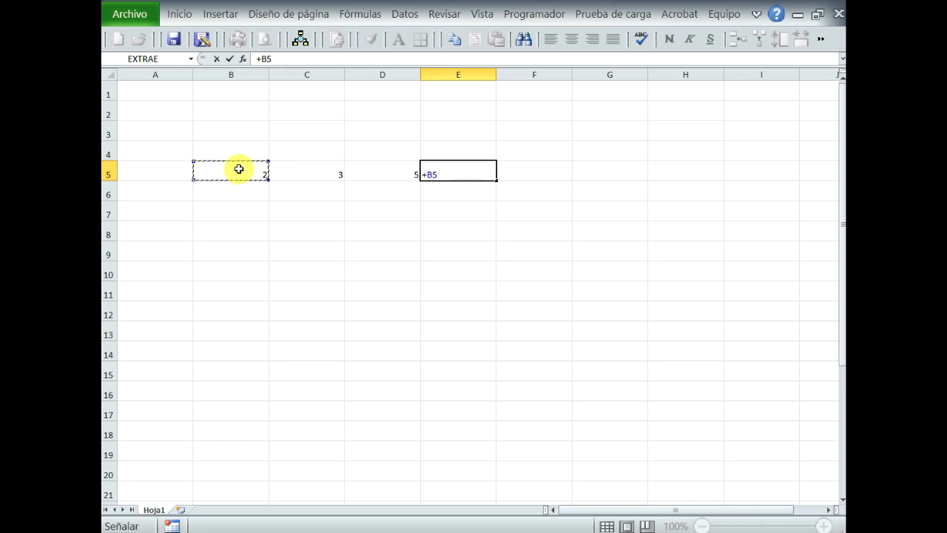
{"action": "type", "text": "+"}
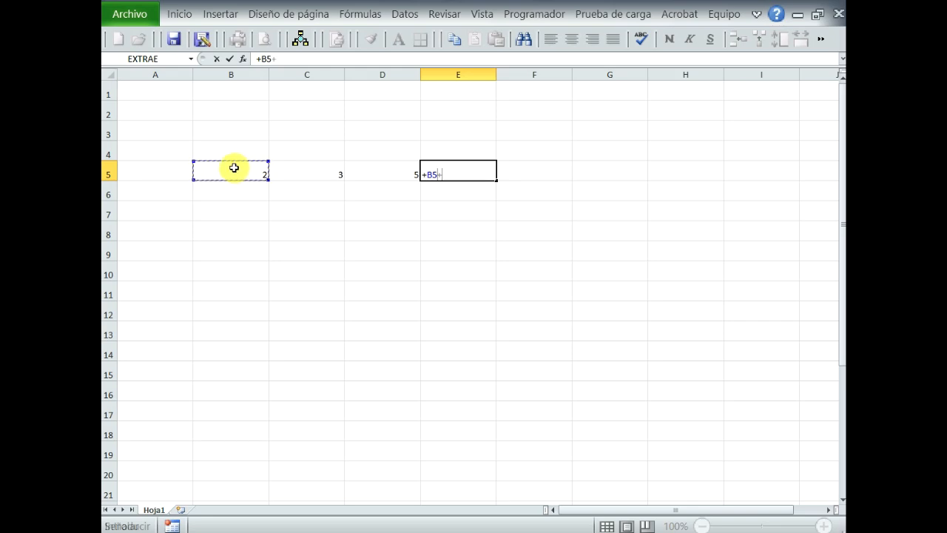
{"action": "left_click", "coordinate": [318, 170]}
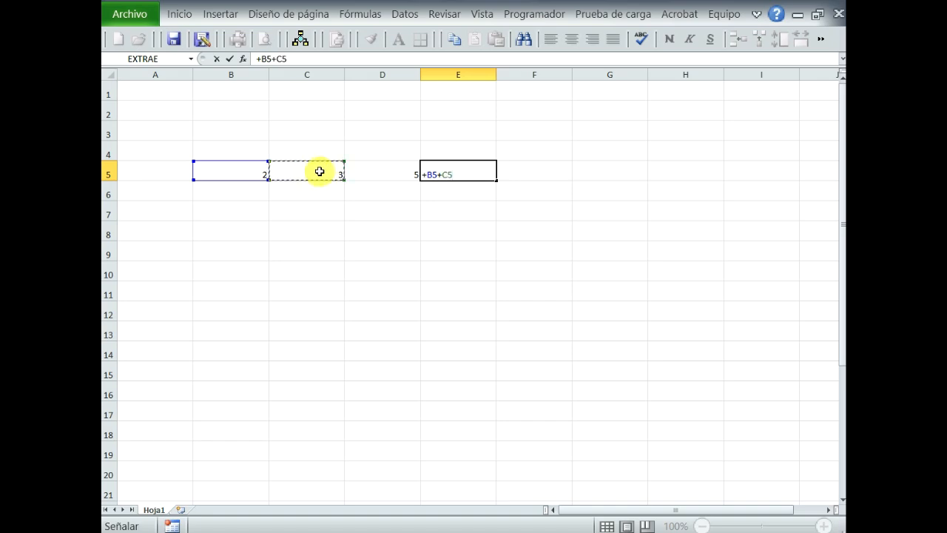
{"action": "type", "text": "+"}
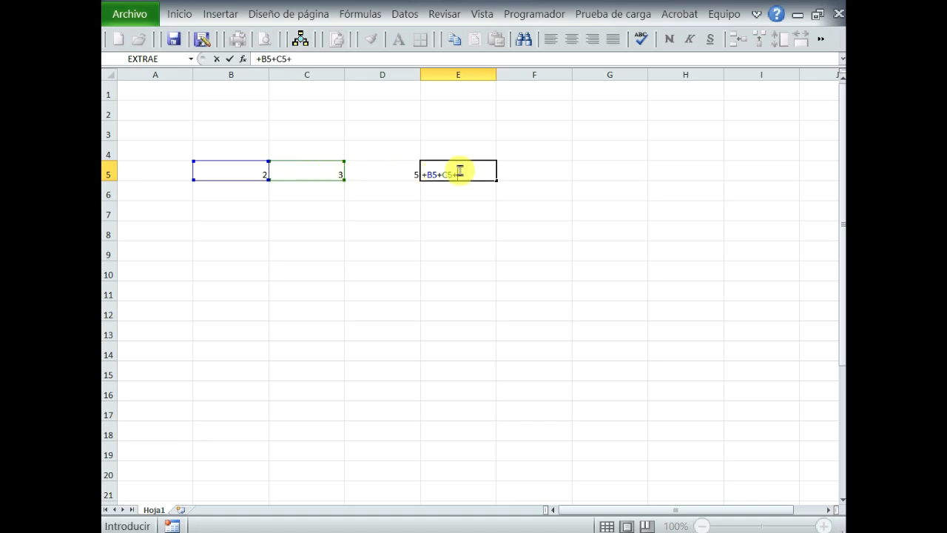
{"action": "left_click", "coordinate": [378, 171]}
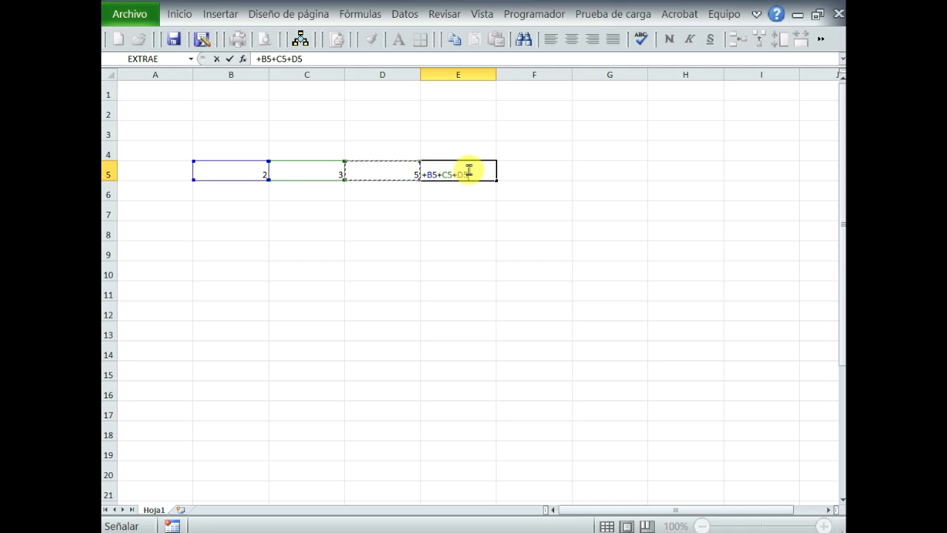
{"action": "key", "text": "ctrl+Return"}
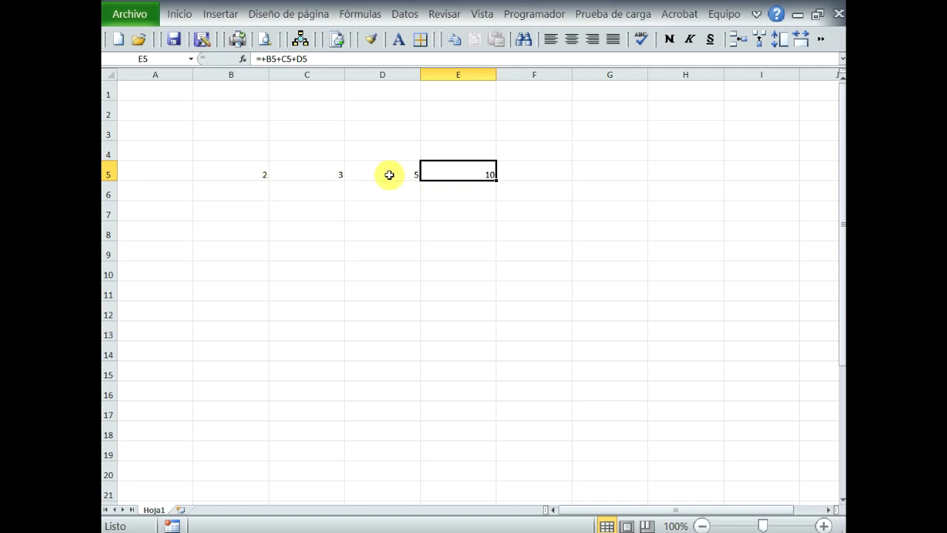
Set the vertical text alignment of cell E5 to Centrar in its cell format
{"action": "right_click", "coordinate": [471, 173]}
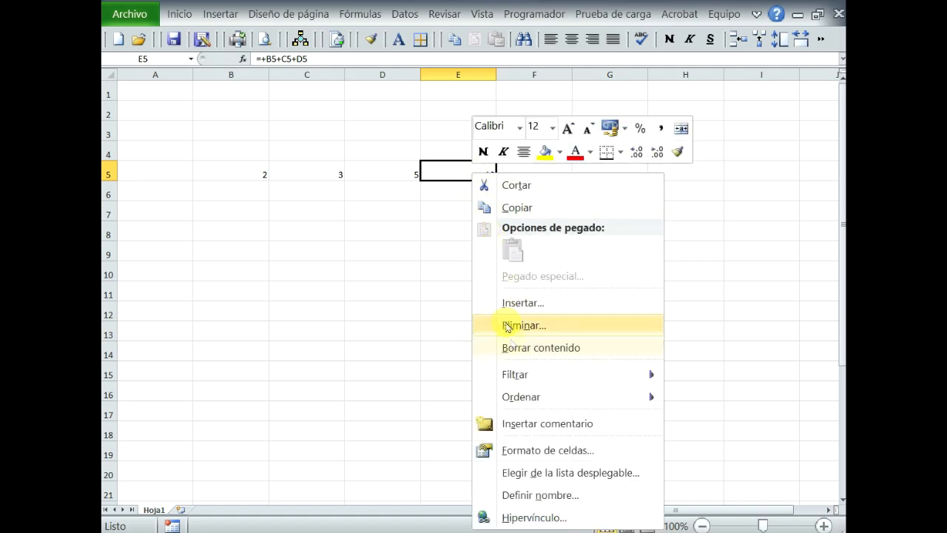
{"action": "left_click", "coordinate": [540, 452]}
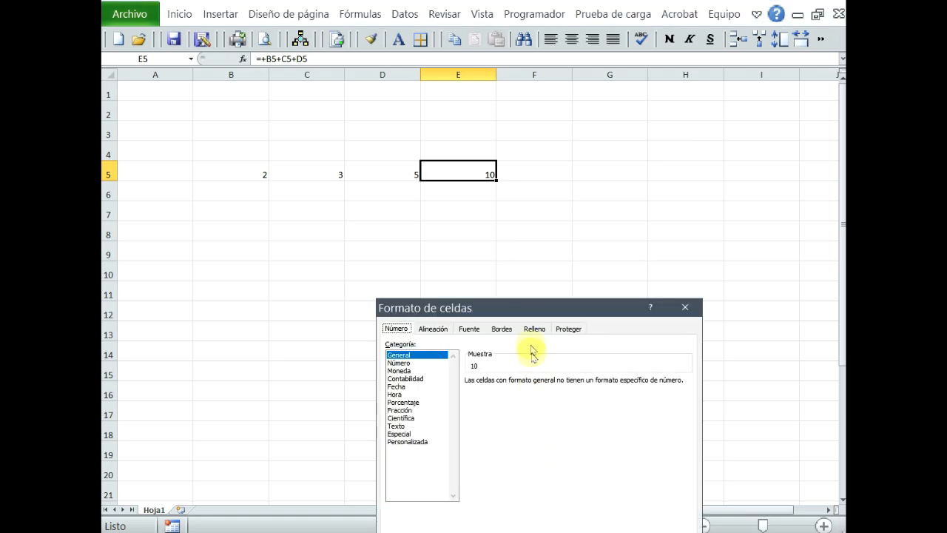
{"action": "left_click_drag", "start_coordinate": [528, 313], "coordinate": [658, 154]}
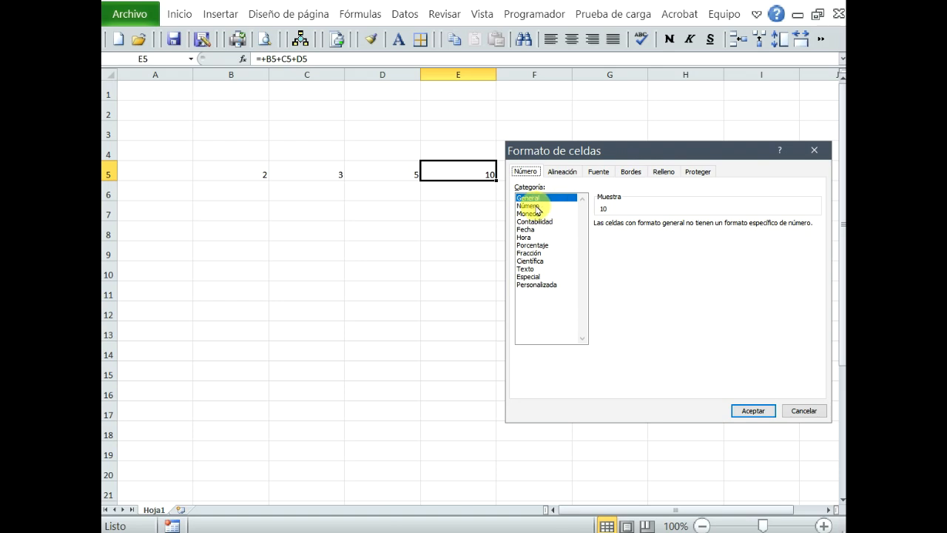
{"action": "left_click", "coordinate": [562, 171]}
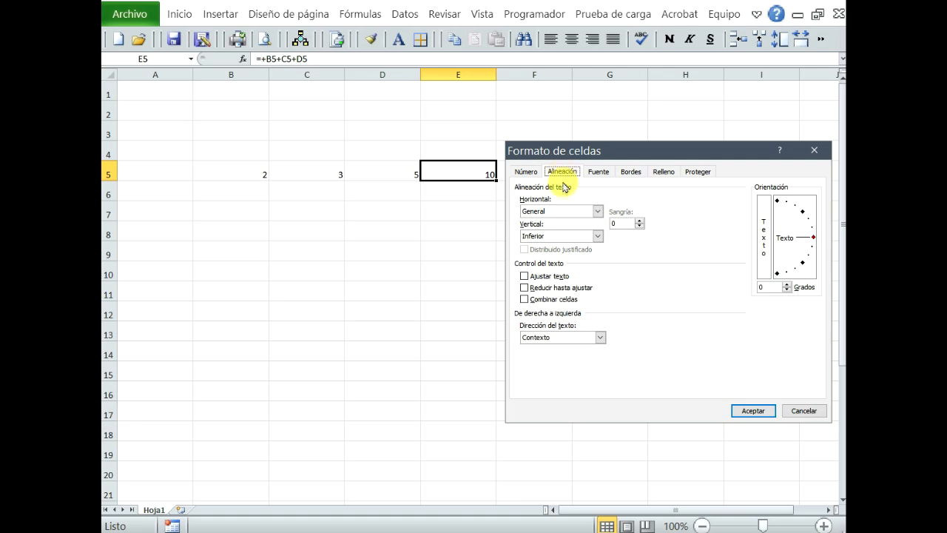
{"action": "left_click", "coordinate": [599, 237]}
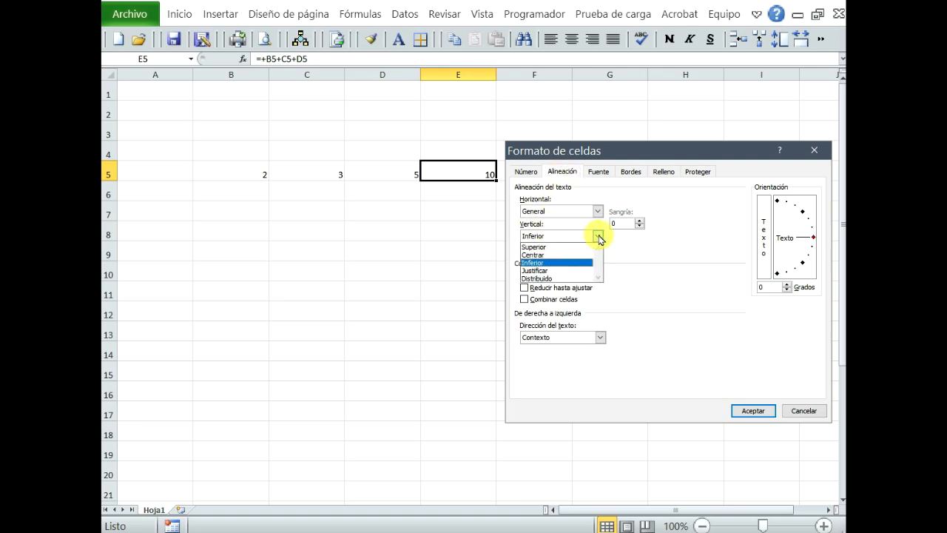
{"action": "left_click", "coordinate": [536, 254]}
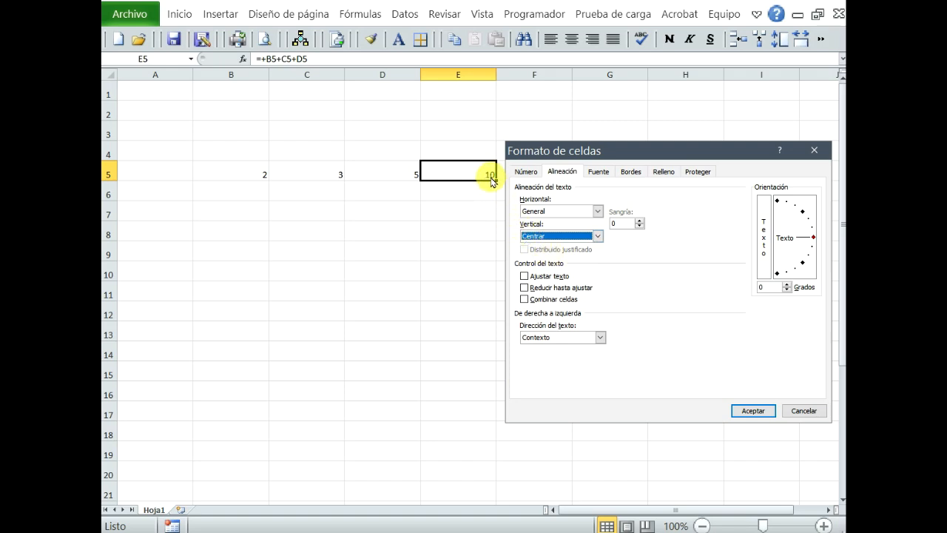
{"action": "left_click", "coordinate": [745, 411]}
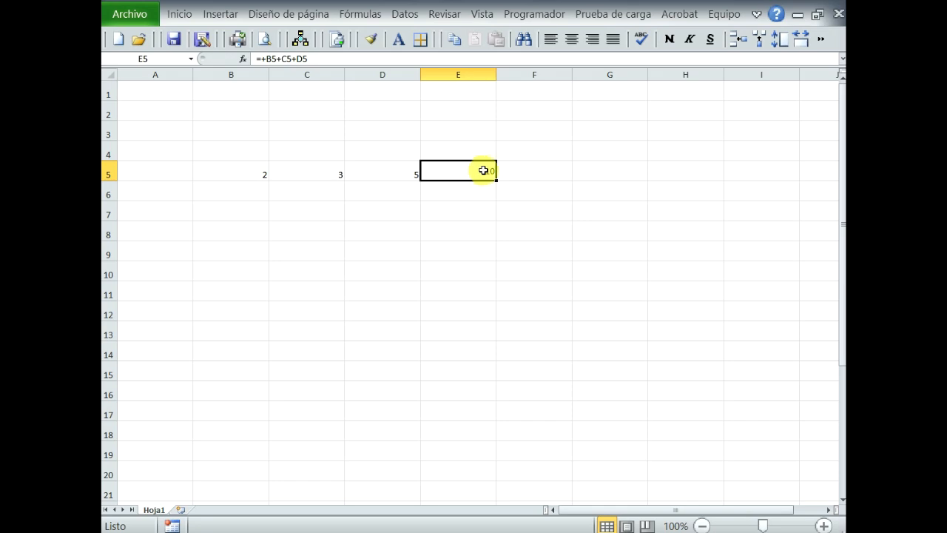
Format the text of cell E5 with font size 16 and the standard red colour
{"action": "right_click", "coordinate": [475, 171]}
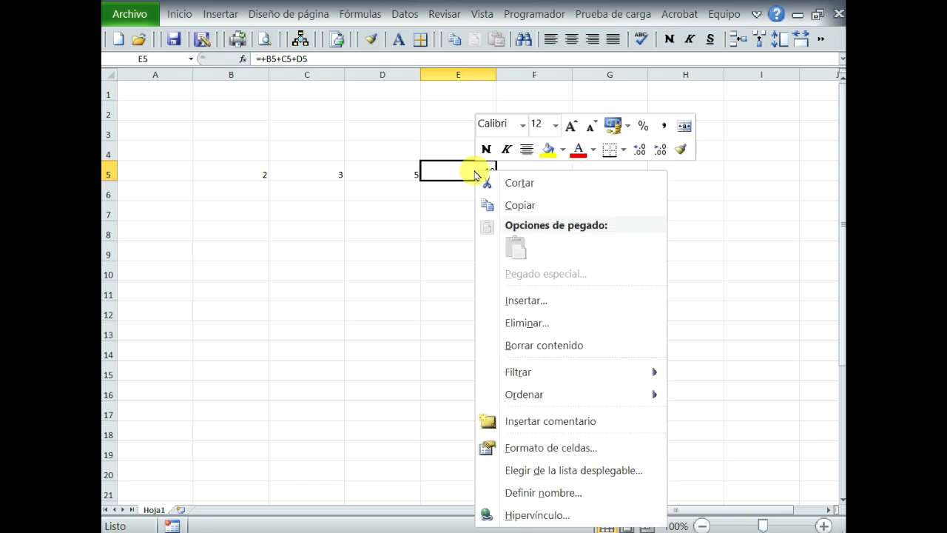
{"action": "left_click", "coordinate": [566, 445]}
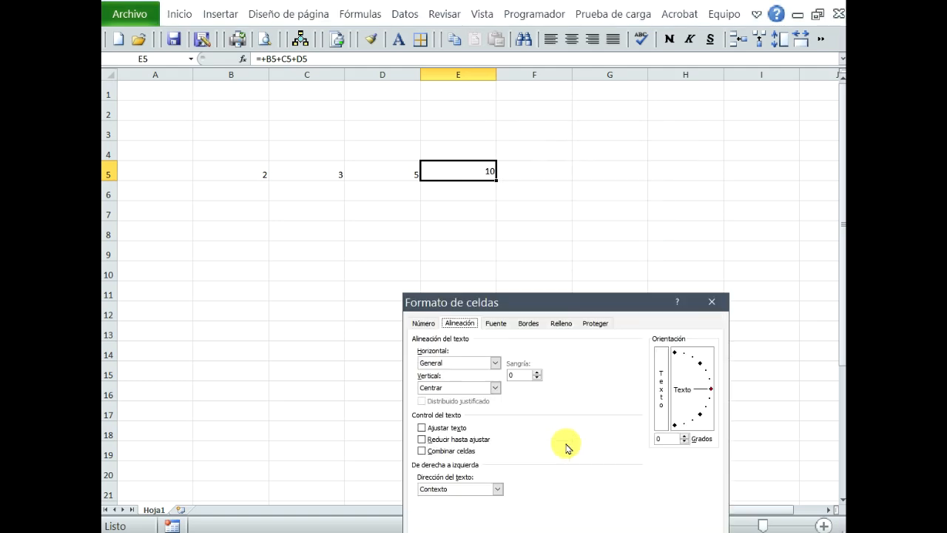
{"action": "left_click", "coordinate": [499, 328]}
{"action": "left_click_drag", "start_coordinate": [529, 302], "coordinate": [612, 211]}
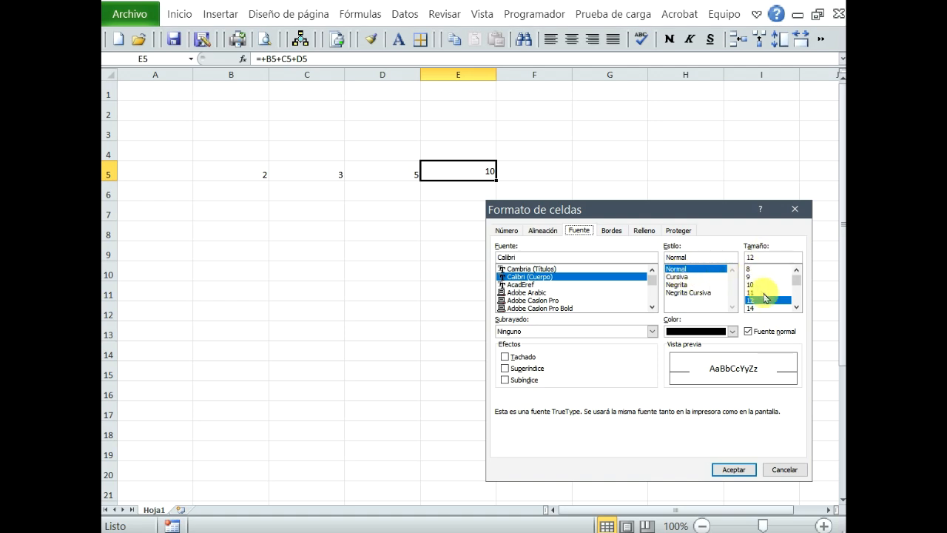
{"action": "left_click", "coordinate": [796, 307]}
{"action": "left_click", "coordinate": [796, 307]}
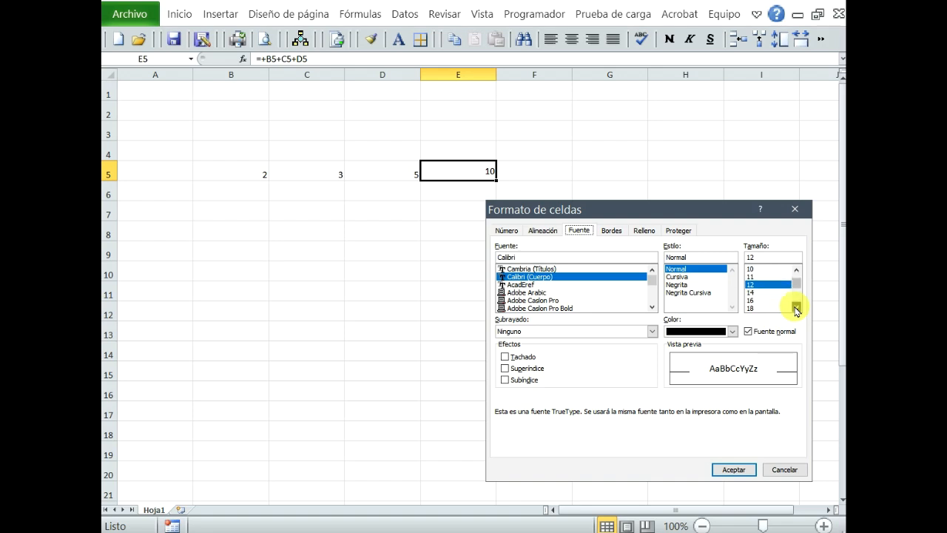
{"action": "left_click", "coordinate": [756, 301]}
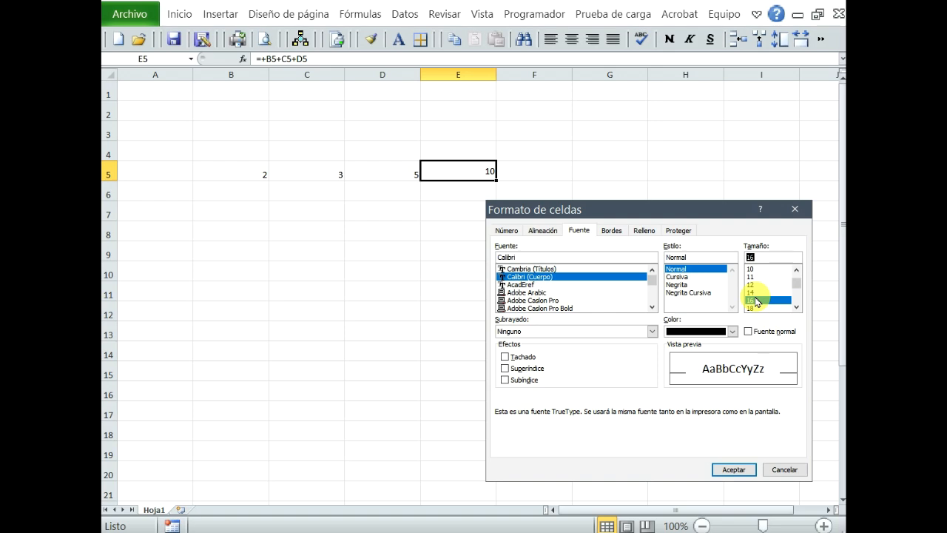
{"action": "left_click", "coordinate": [732, 332]}
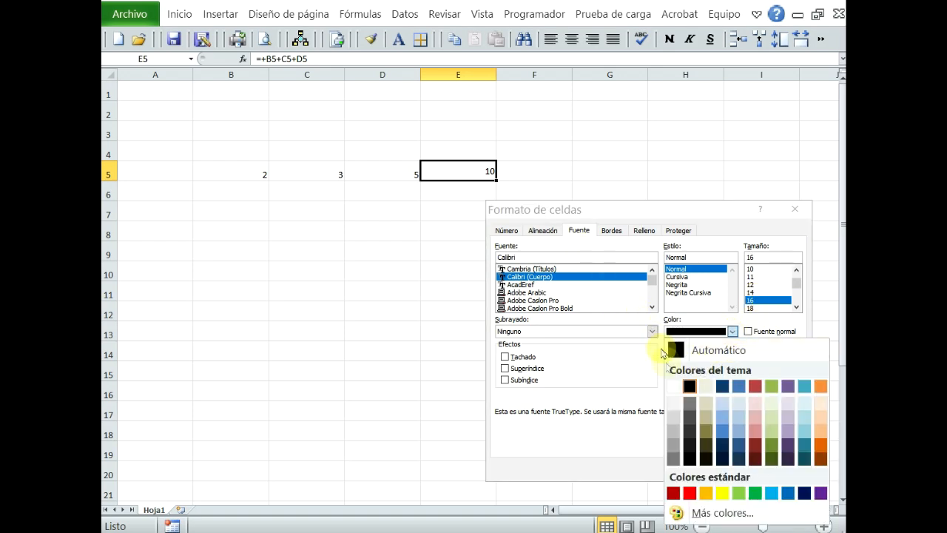
{"action": "left_click", "coordinate": [689, 493]}
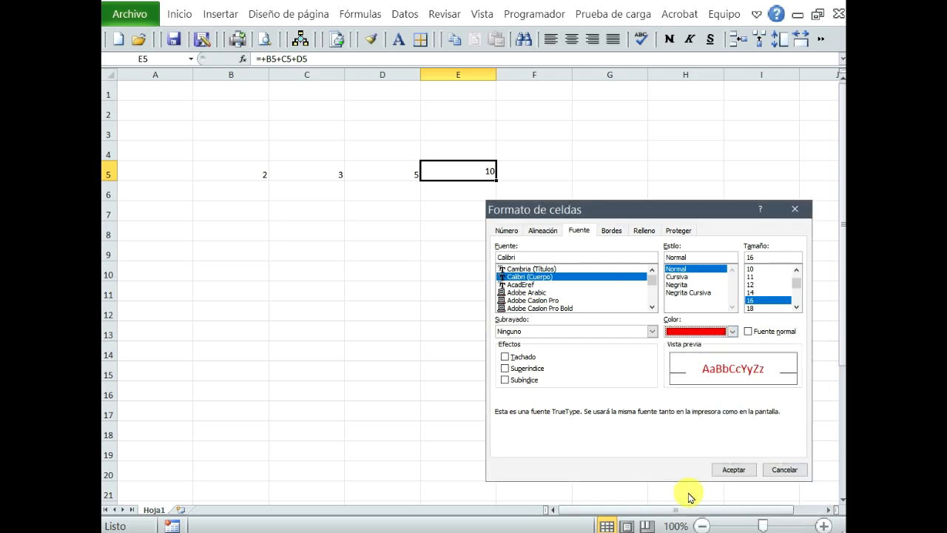
{"action": "left_click_drag", "start_coordinate": [655, 208], "coordinate": [666, 191]}
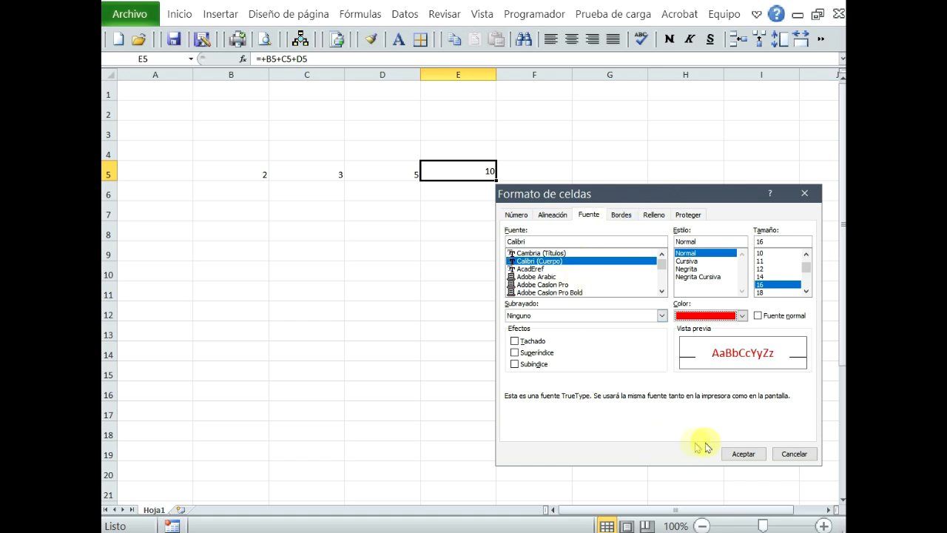
{"action": "left_click", "coordinate": [743, 453]}
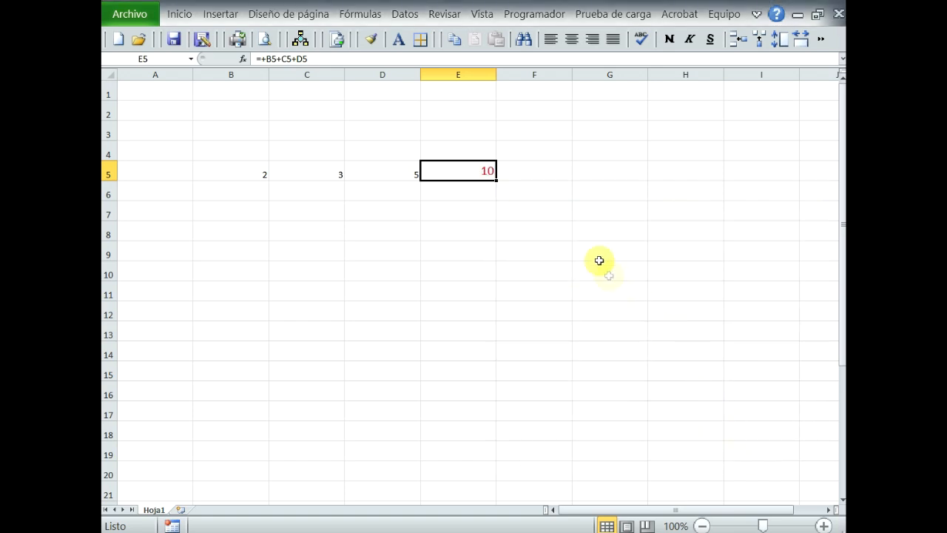
Set the font style of cell E5 to Negrita in its cell format
{"action": "right_click", "coordinate": [470, 172]}
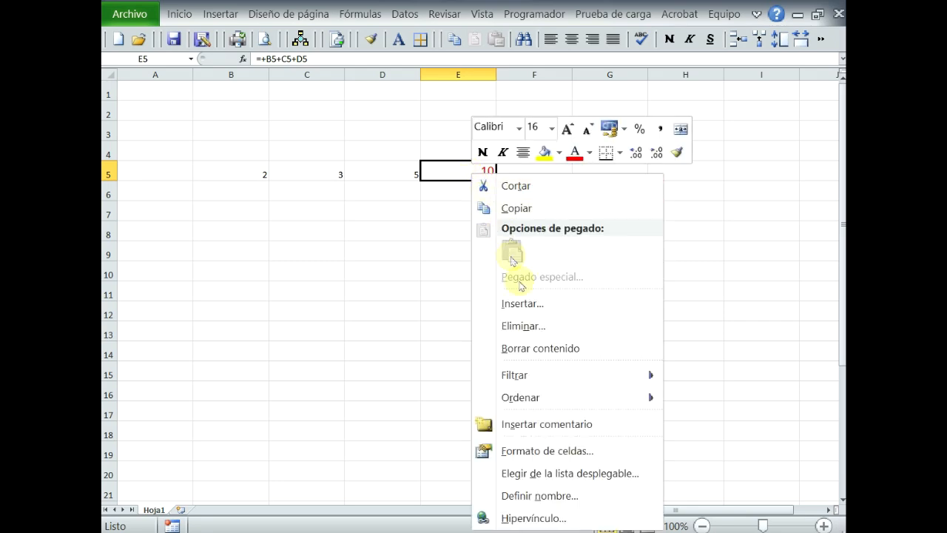
{"action": "left_click", "coordinate": [552, 449]}
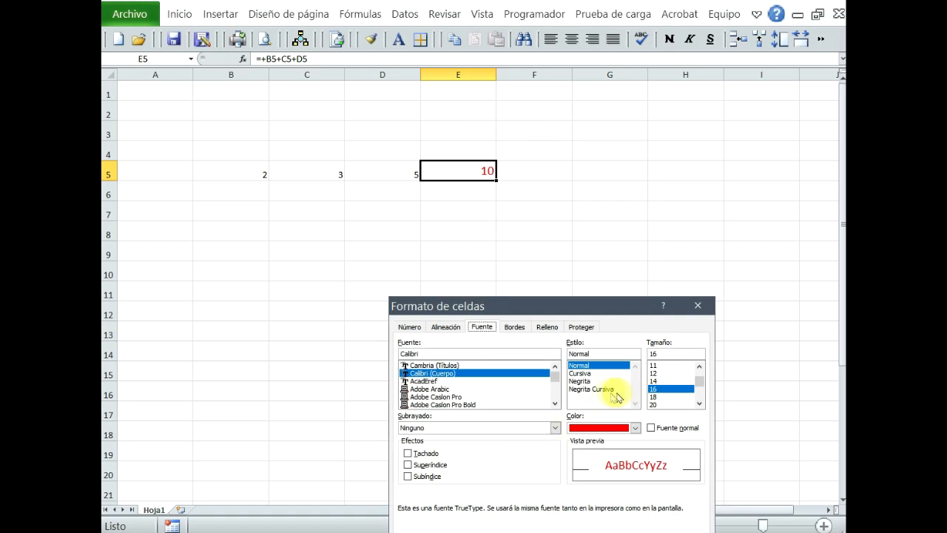
{"action": "left_click", "coordinate": [587, 381]}
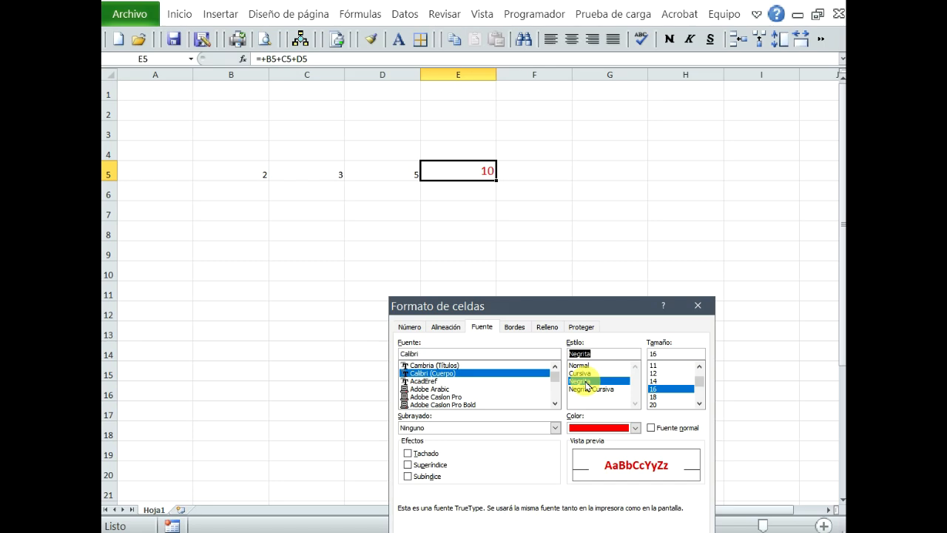
{"action": "left_click_drag", "start_coordinate": [554, 306], "coordinate": [640, 200]}
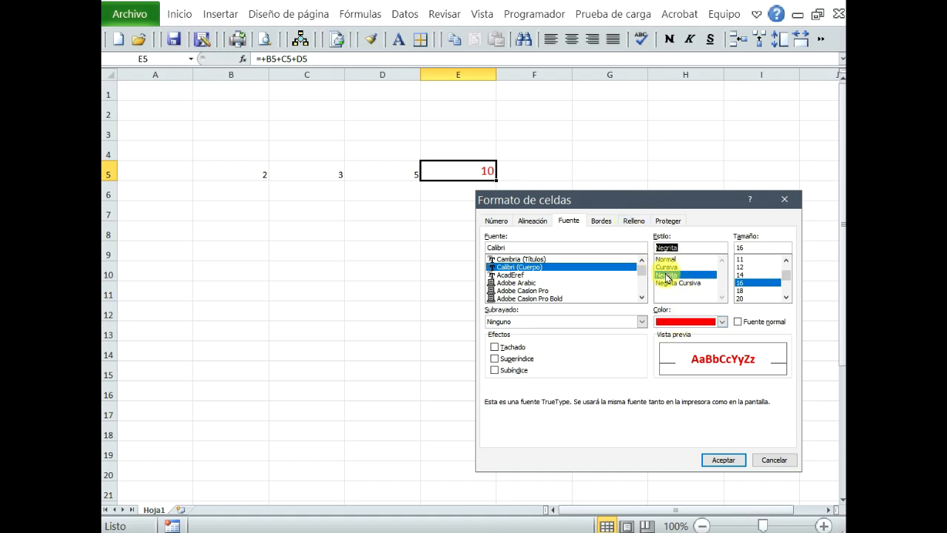
{"action": "left_click", "coordinate": [723, 459]}
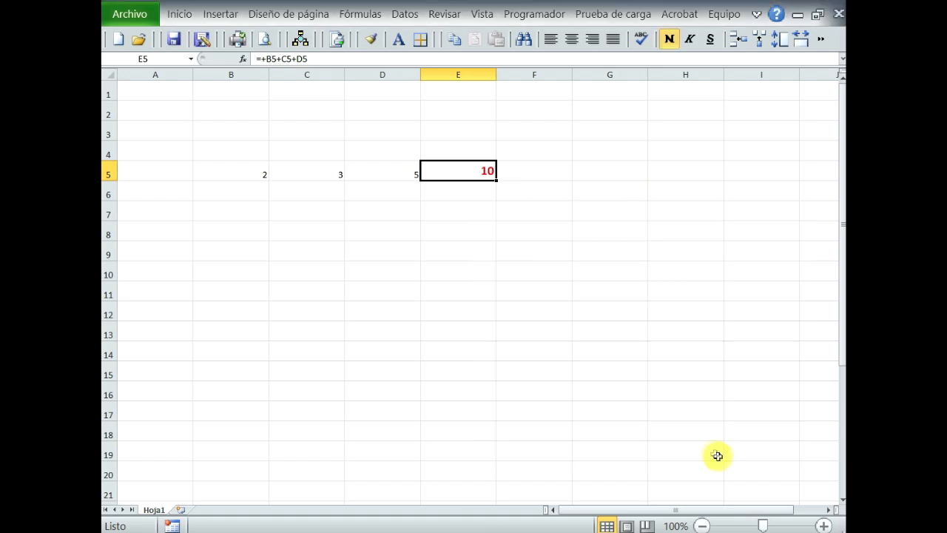
{"action": "left_click", "coordinate": [481, 209]}
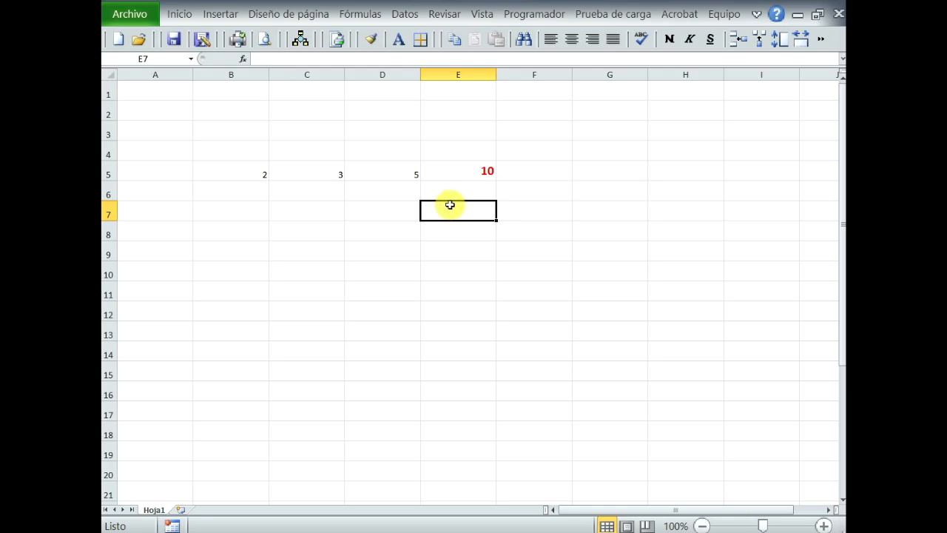
Clear the contents of the range B5:E5 and deselect it
{"action": "left_click", "coordinate": [385, 215]}
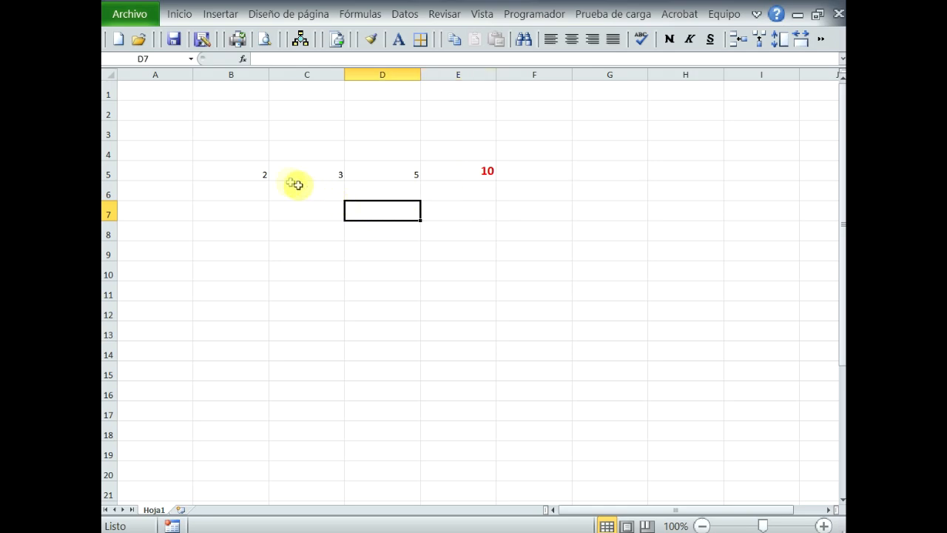
{"action": "left_click_drag", "start_coordinate": [232, 171], "coordinate": [443, 170]}
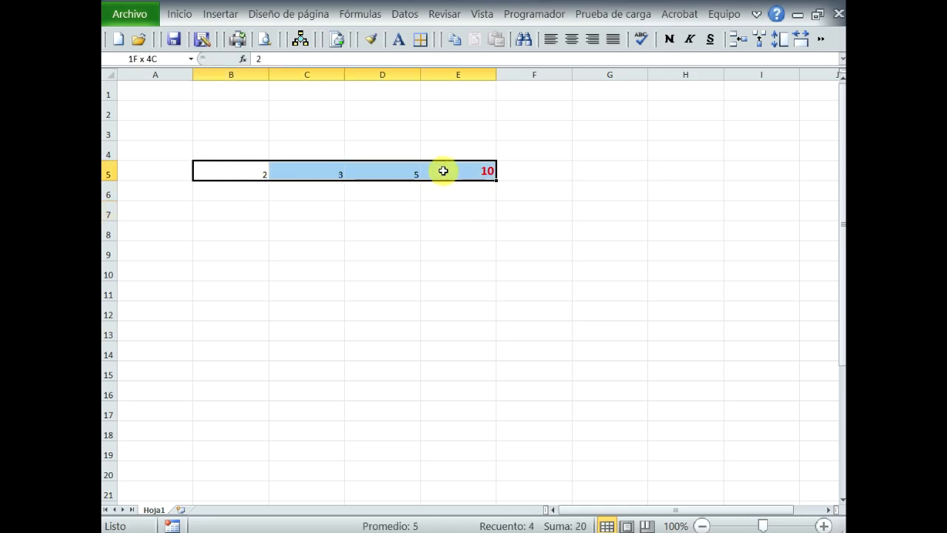
{"action": "right_click", "coordinate": [366, 175]}
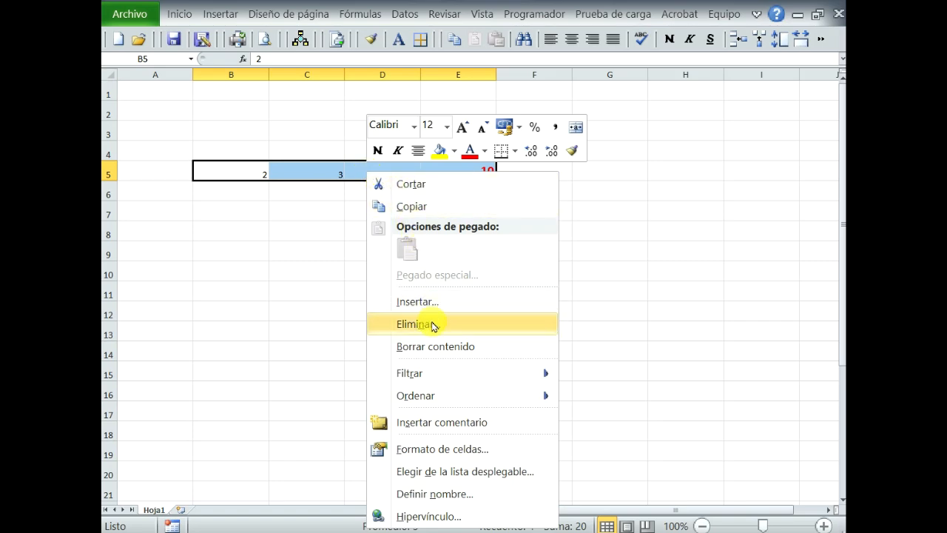
{"action": "left_click", "coordinate": [424, 348]}
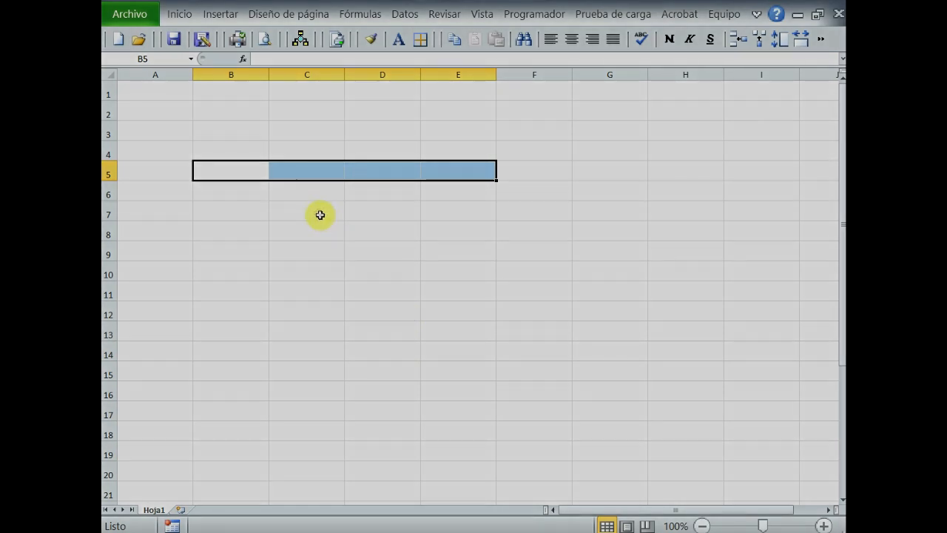
{"action": "left_click", "coordinate": [306, 209]}
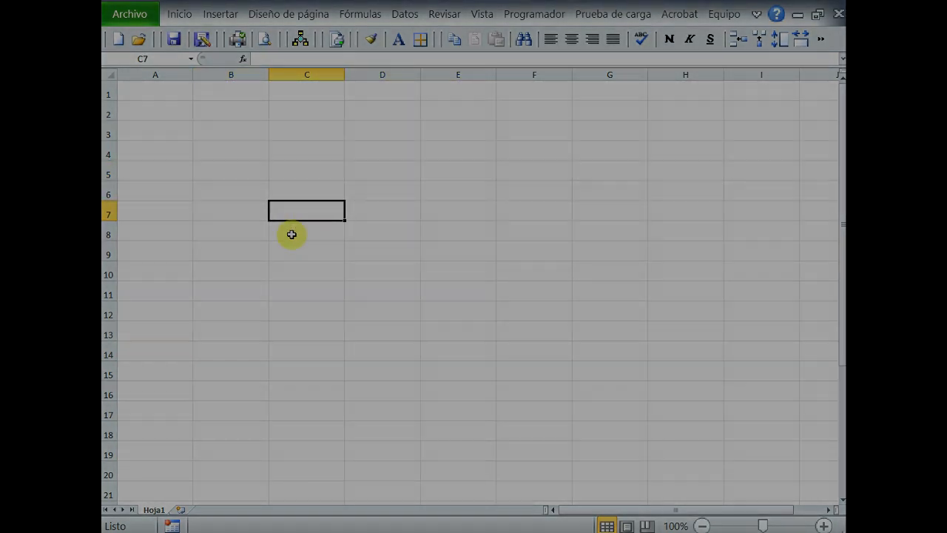